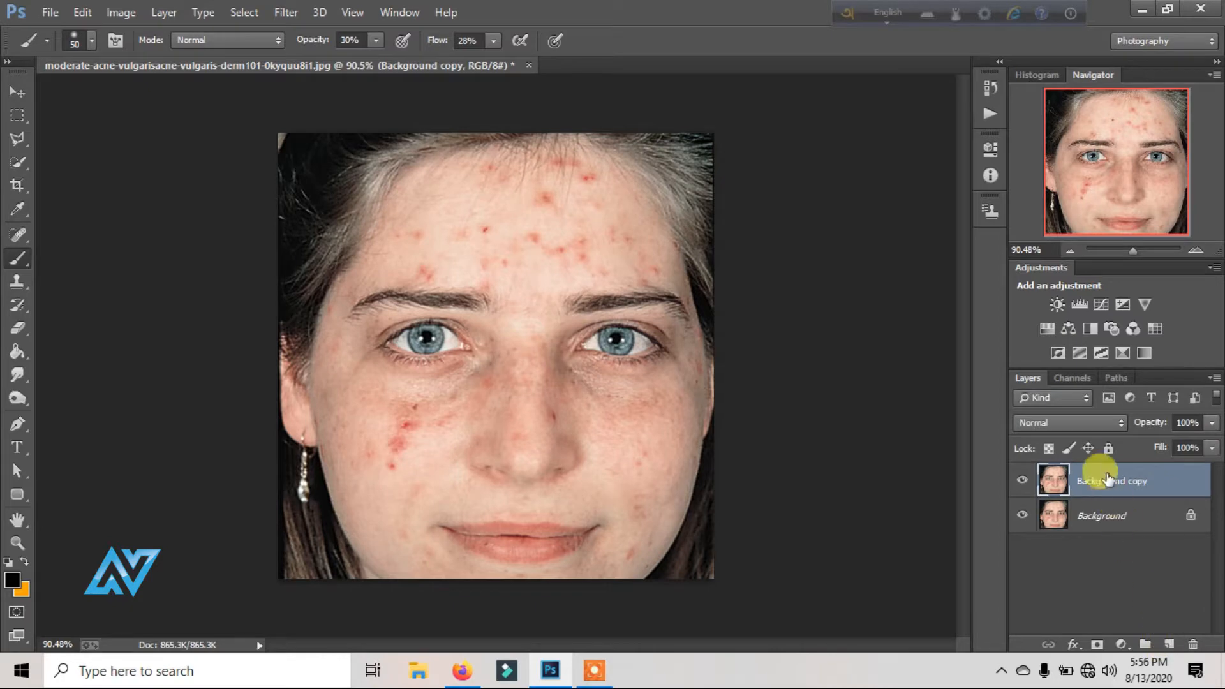
- Add a Black & White adjustment layer above Background copy with Reds at -33 and Yellows at 7
{"action": "left_click", "coordinate": [1121, 646]}
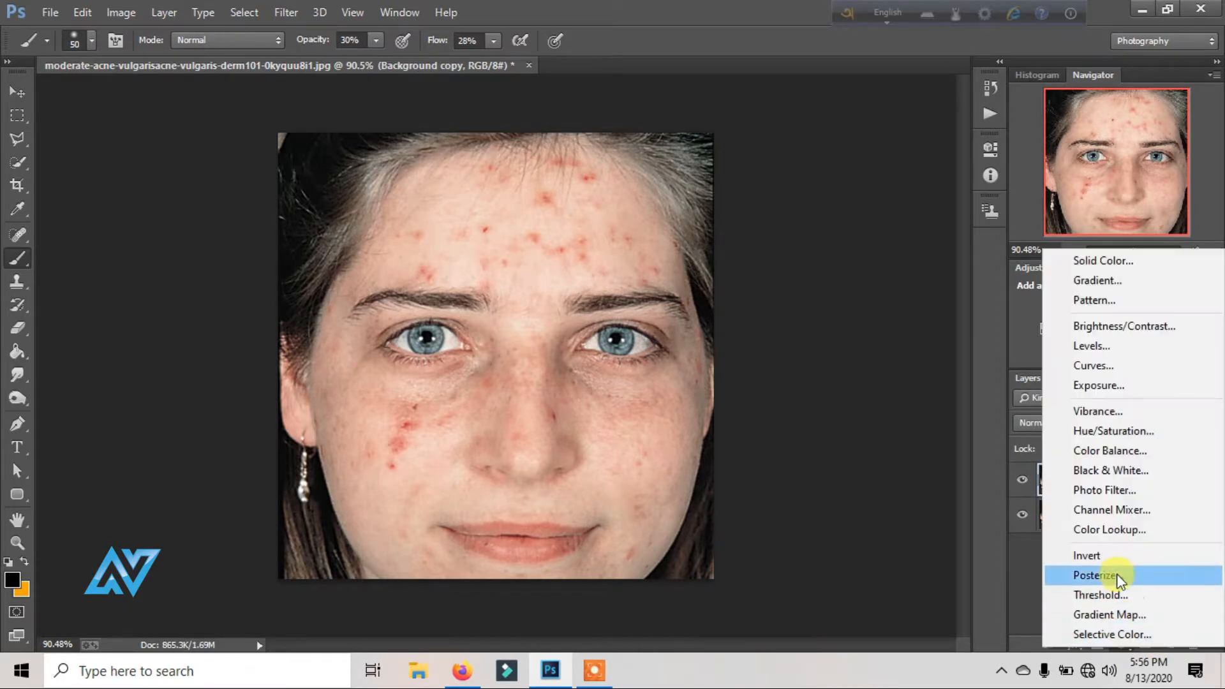
{"action": "left_click", "coordinate": [1115, 470]}
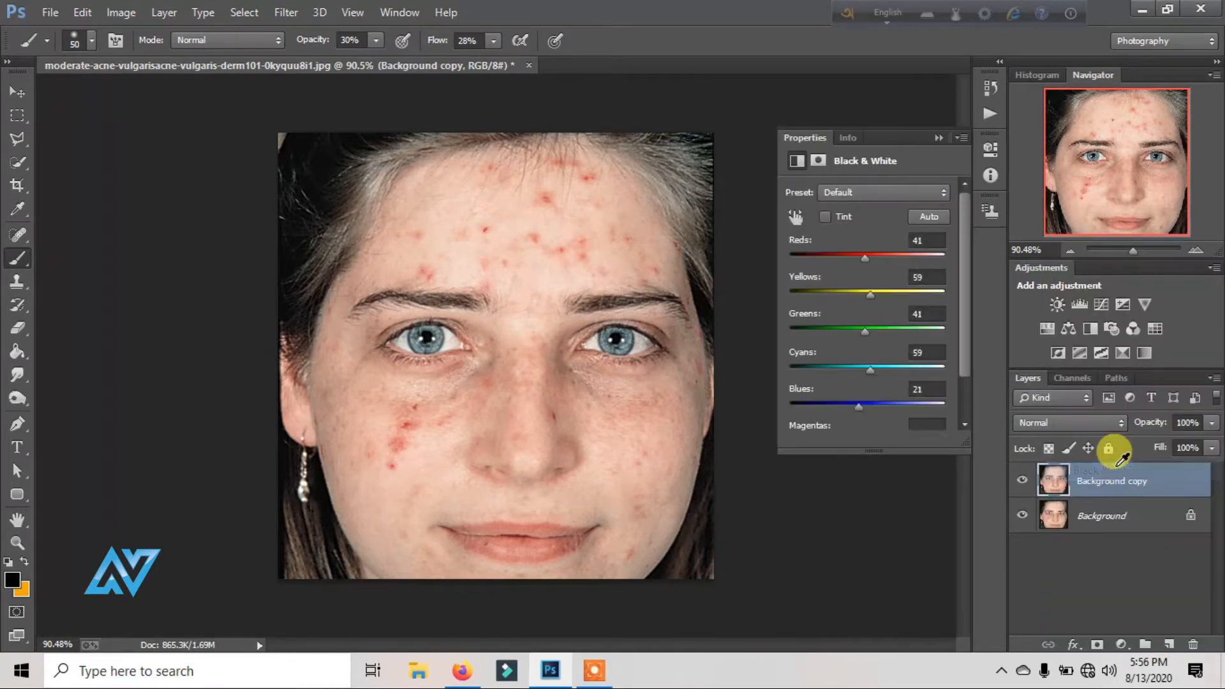
{"action": "left_click", "coordinate": [841, 255]}
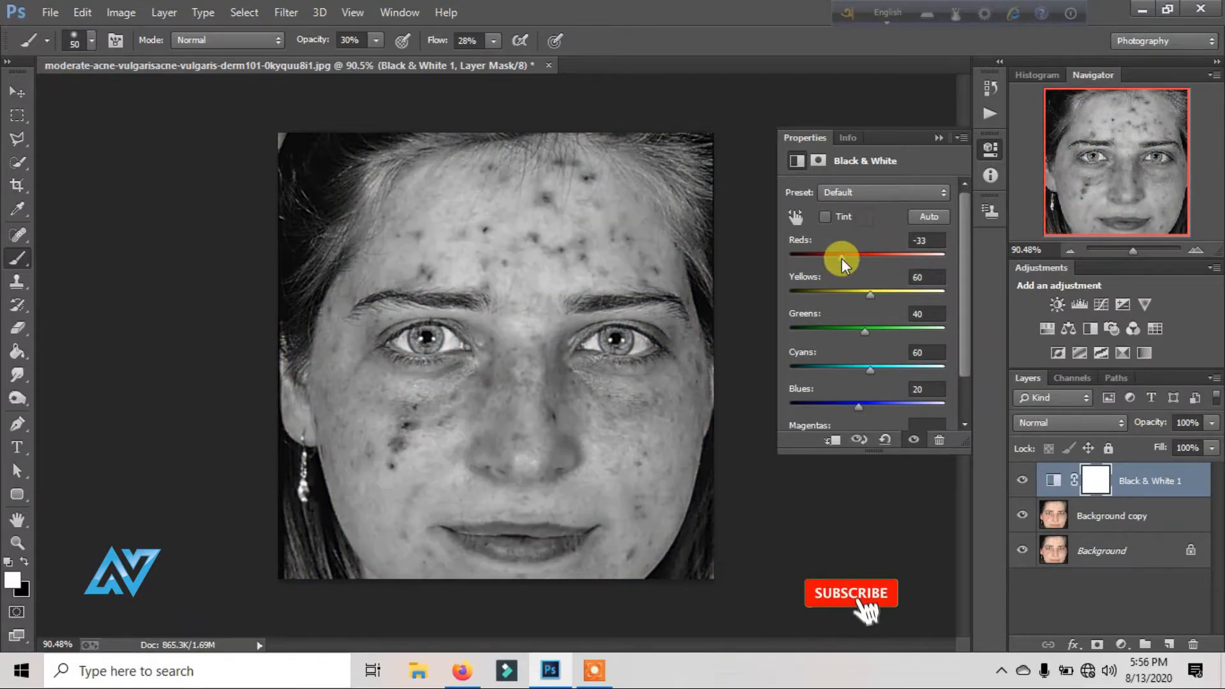
{"action": "left_click_drag", "start_coordinate": [843, 294], "coordinate": [853, 286]}
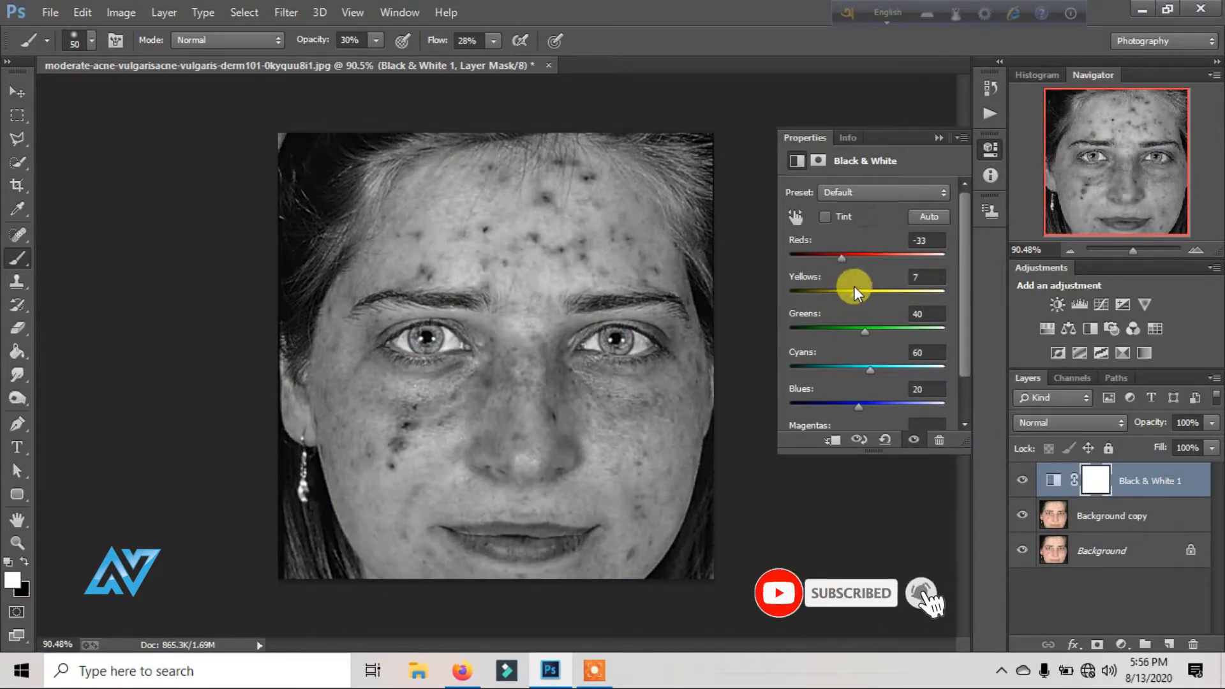
{"action": "left_click", "coordinate": [935, 138]}
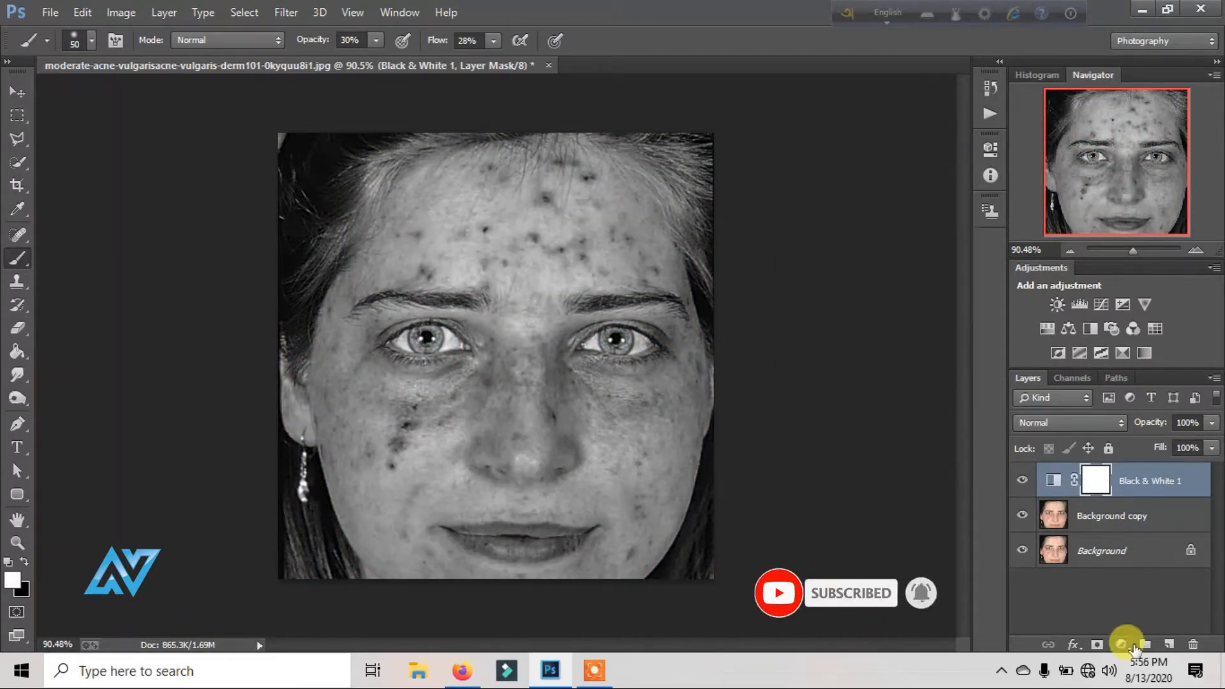
- Add a Curves adjustment layer and move the shadow endpoint of its RGB curve to input 10
{"action": "left_click", "coordinate": [1121, 644]}
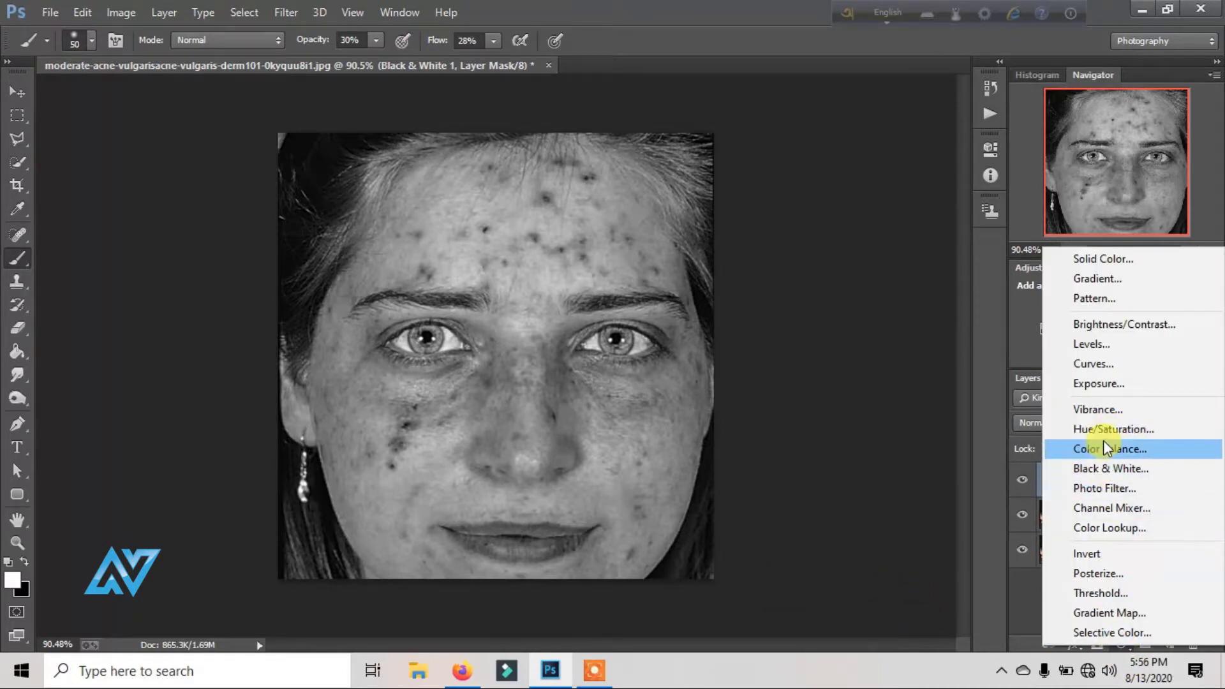
{"action": "left_click", "coordinate": [1094, 364]}
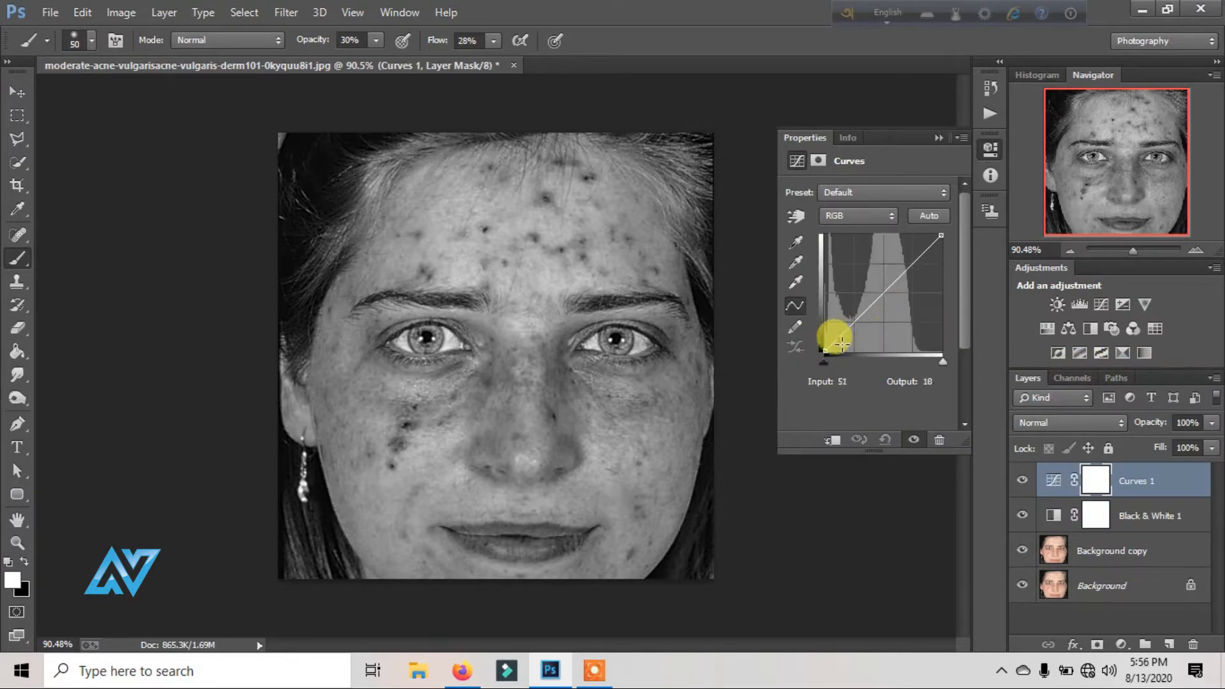
{"action": "mouse_move", "coordinate": [825, 352]}
{"action": "left_mouse_down"}
{"action": "mouse_move", "coordinate": [812, 336]}
{"action": "mouse_move", "coordinate": [828, 344]}
{"action": "left_mouse_up"}
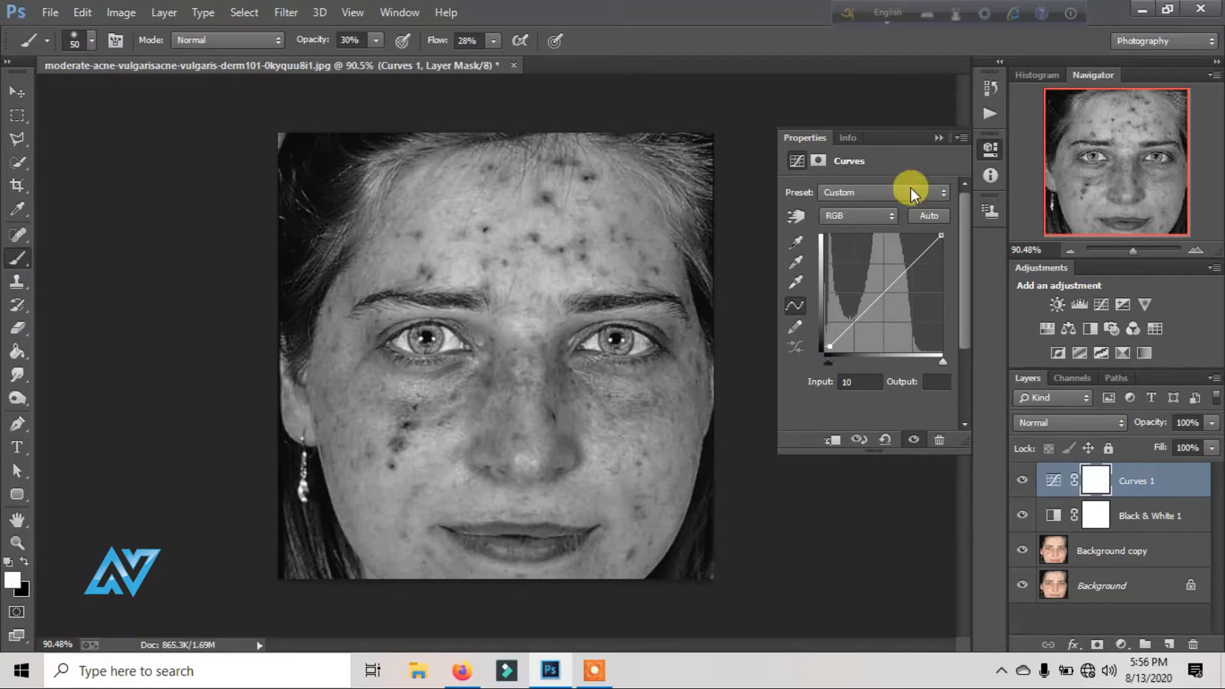
{"action": "left_click", "coordinate": [936, 139]}
- Create a new blank layer and reorder the stack as Black & White, Curves, blank layer, Background copy
{"action": "left_click", "coordinate": [1169, 644]}
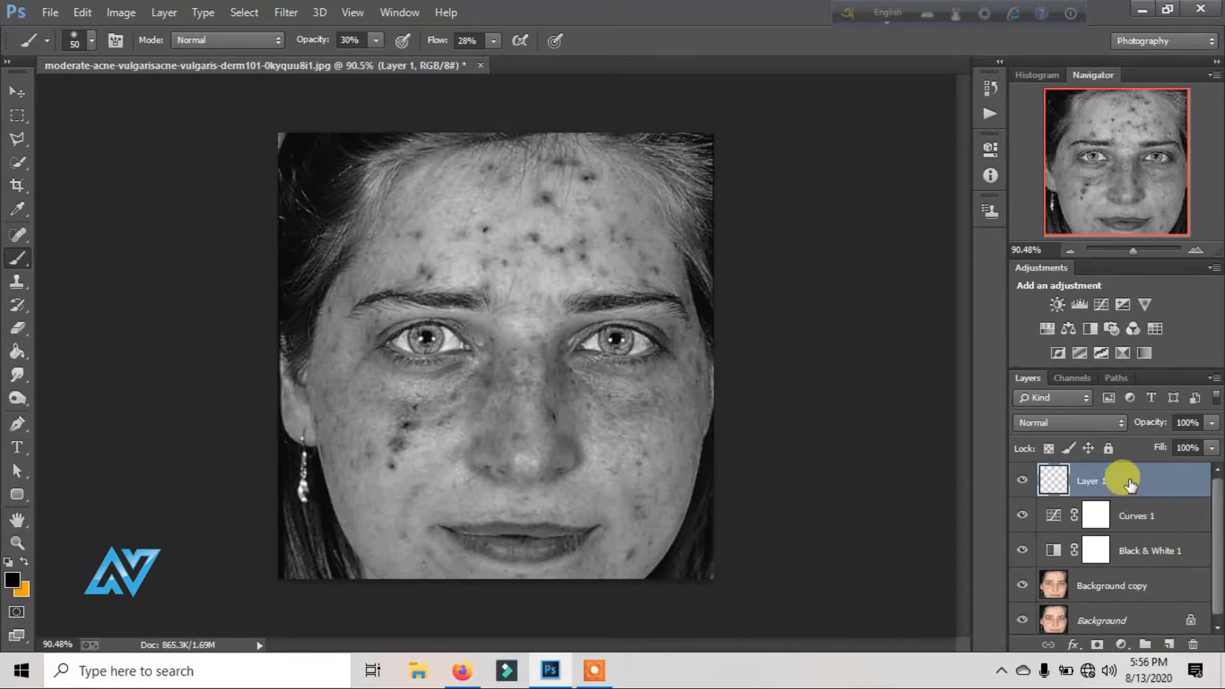
{"action": "left_click_drag", "start_coordinate": [1123, 479], "coordinate": [1137, 528]}
{"action": "left_click", "coordinate": [1123, 582]}
{"action": "left_click", "coordinate": [1120, 549]}
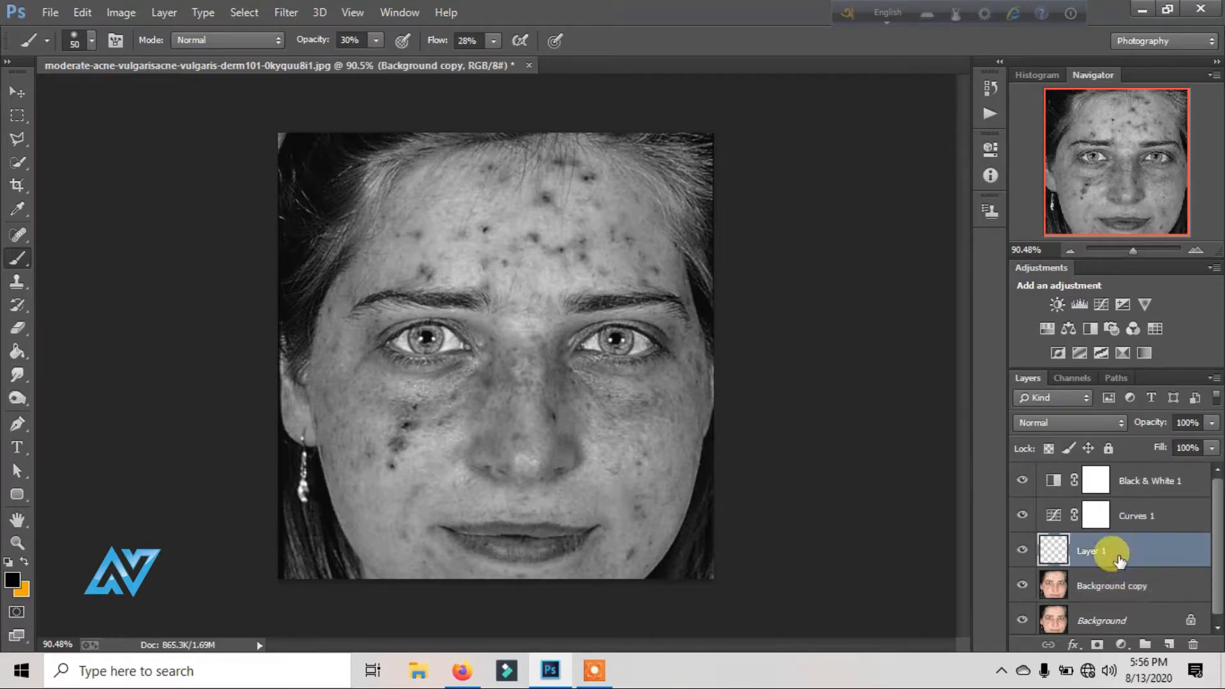
- Remove the dark acne spots on the earring-side cheek with the content-aware Spot Healing Brush, size 25, on Layer 1
{"action": "left_click", "coordinate": [16, 160]}
{"action": "left_click", "coordinate": [19, 258]}
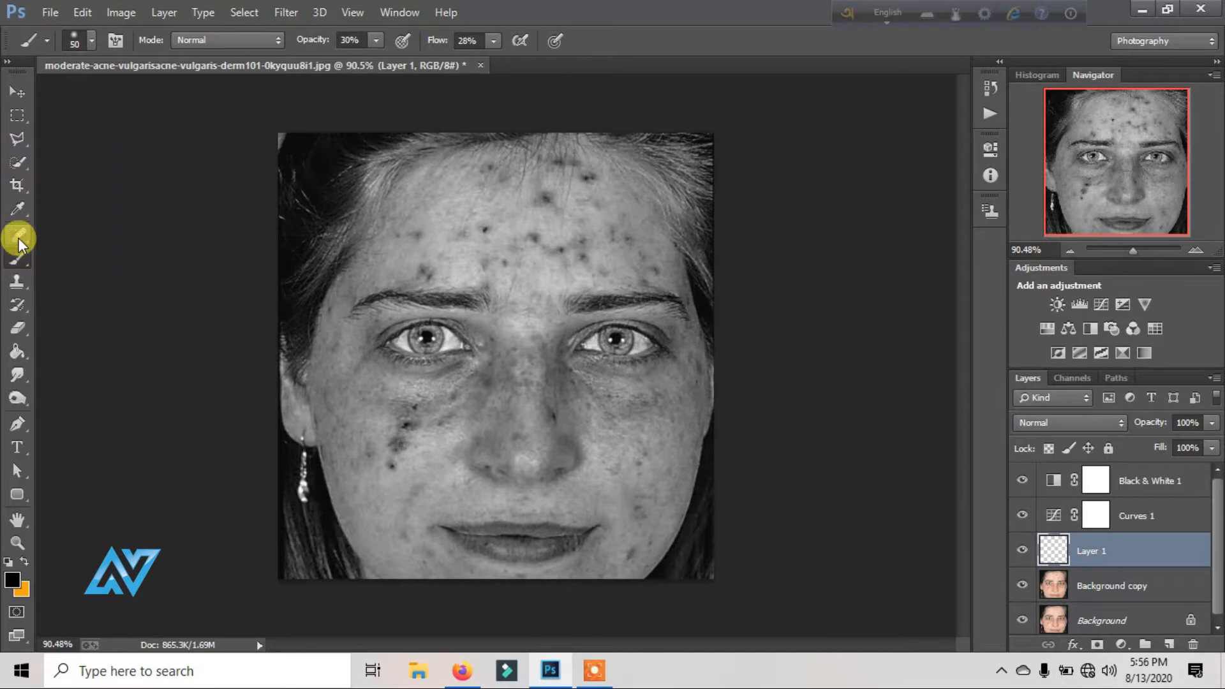
{"action": "left_click", "coordinate": [18, 237]}
{"action": "right_click", "coordinate": [17, 234]}
{"action": "left_click", "coordinate": [58, 237]}
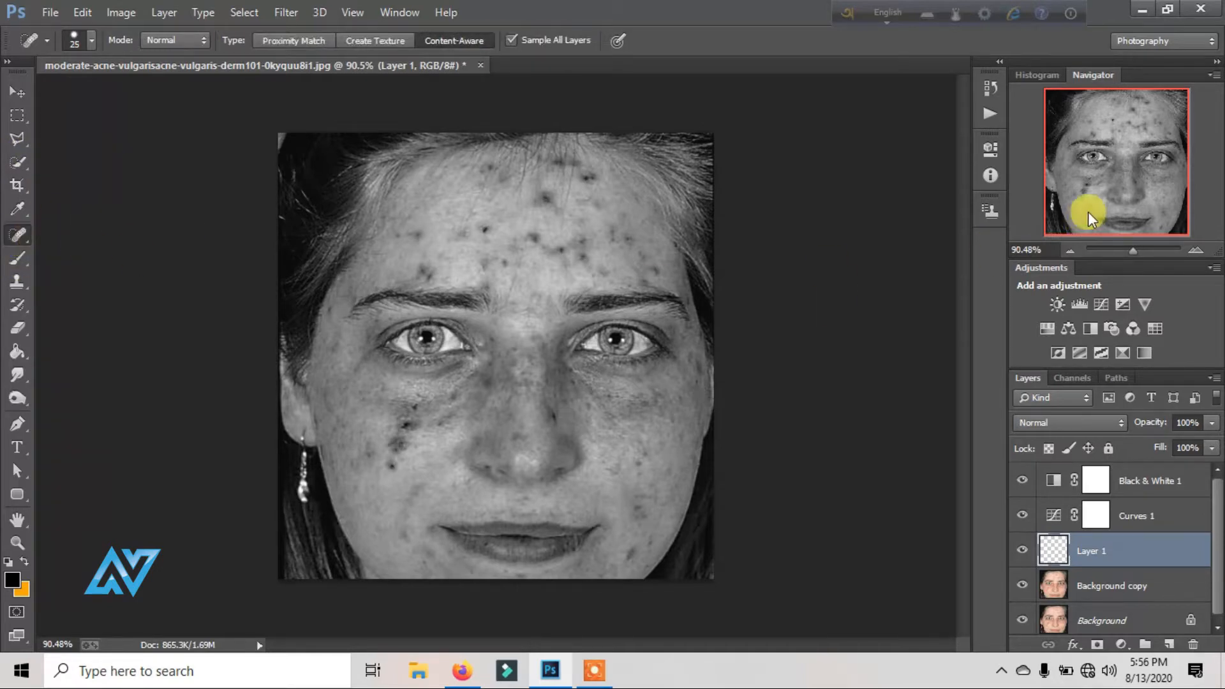
{"action": "left_click", "coordinate": [1138, 253]}
{"action": "mouse_move", "coordinate": [1109, 167]}
{"action": "left_mouse_down"}
{"action": "mouse_move", "coordinate": [1080, 158]}
{"action": "mouse_move", "coordinate": [1085, 167]}
{"action": "left_mouse_up"}
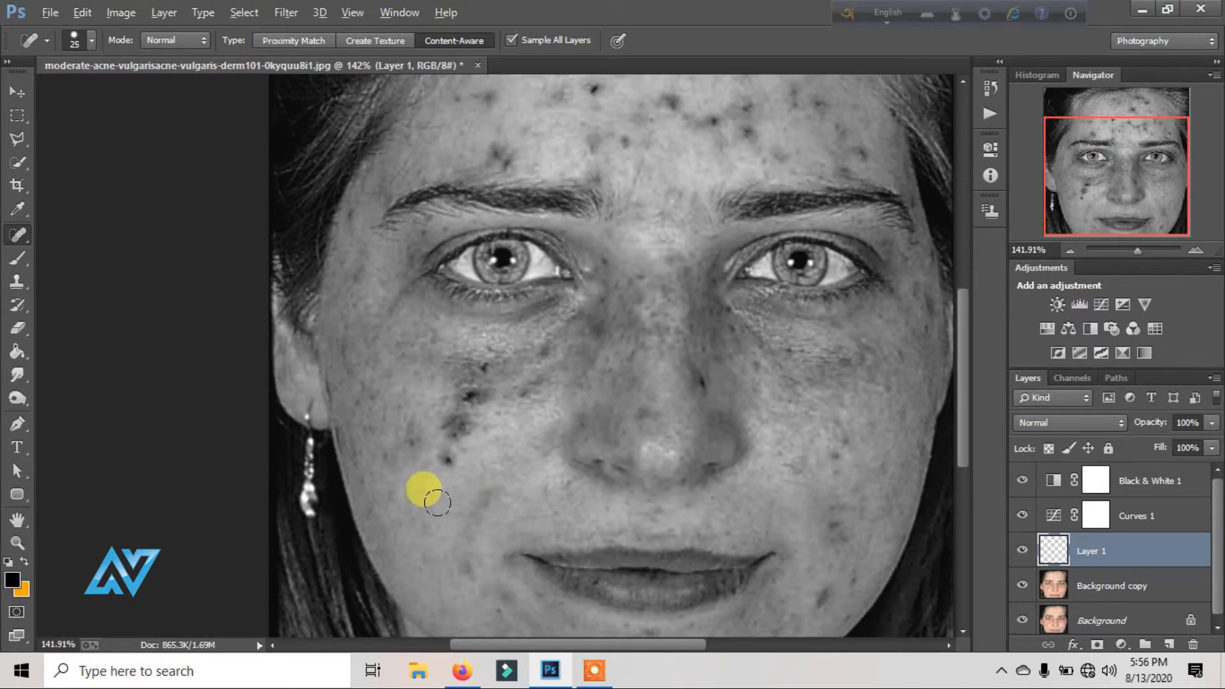
{"action": "left_click", "coordinate": [463, 568]}
{"action": "left_click", "coordinate": [481, 501]}
{"action": "left_click", "coordinate": [449, 465]}
{"action": "left_click", "coordinate": [460, 425]}
{"action": "left_click", "coordinate": [470, 392]}
{"action": "left_click", "coordinate": [482, 372]}
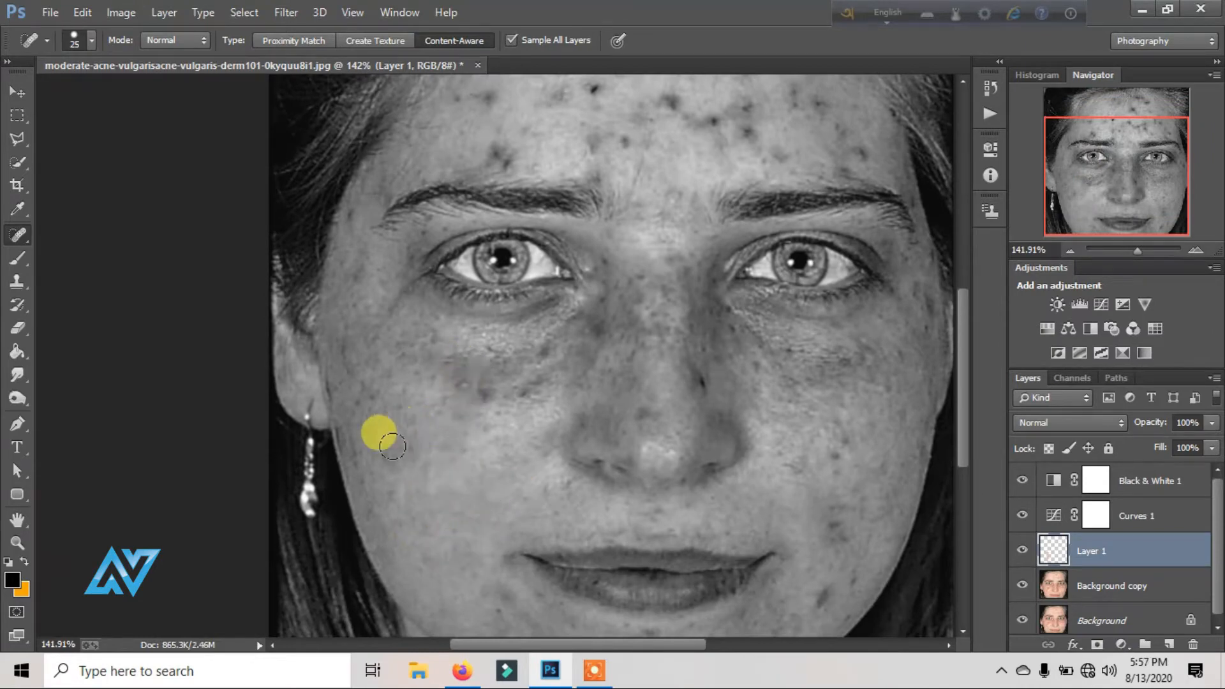
- Heal the remaining dark blemishes on the chin and both cheeks with the Spot Healing Brush, adjusting the brush size as needed
{"action": "scroll", "coordinate": [634, 549], "scroll_direction": "down", "scroll_amount": 3}
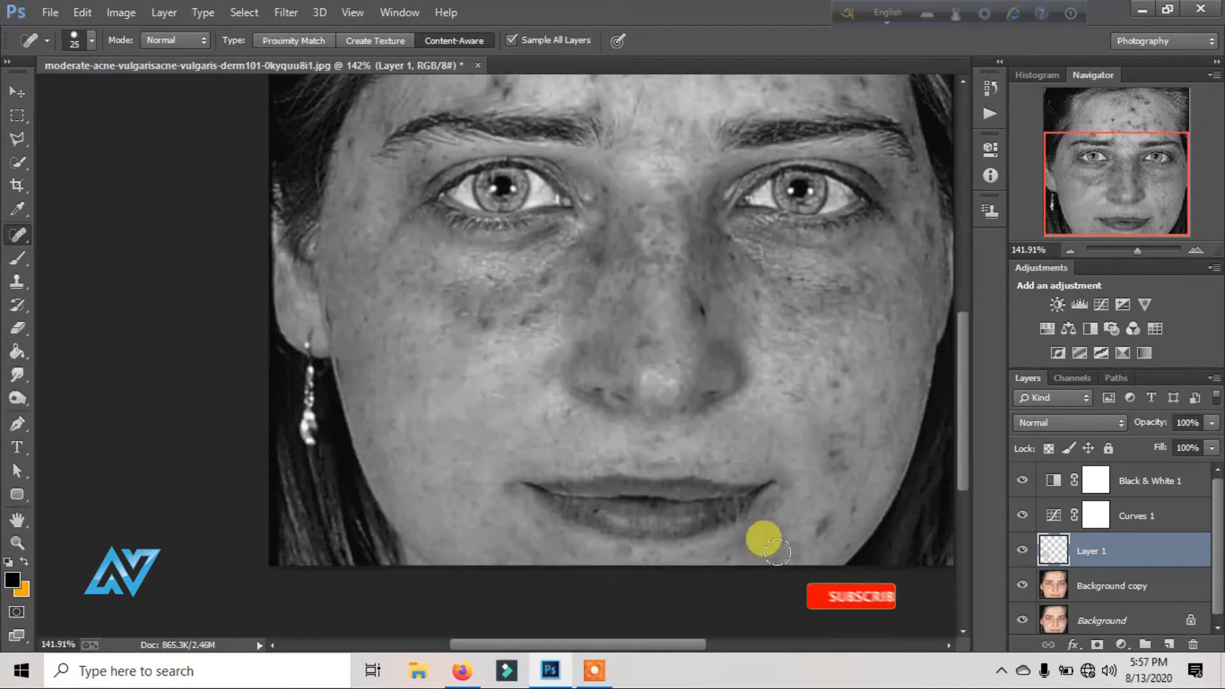
{"action": "scroll", "coordinate": [711, 417], "scroll_direction": "up", "scroll_amount": 3}
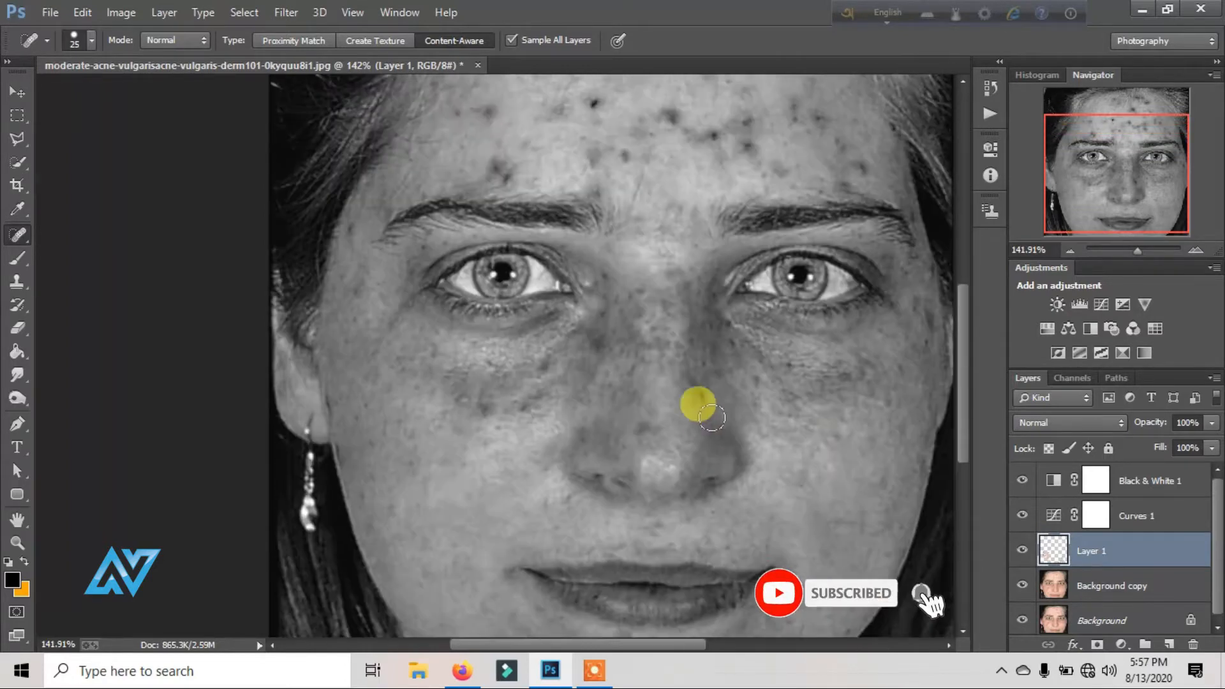
{"action": "key", "text": "bracketleft"}
{"action": "key", "text": "bracketleft"}
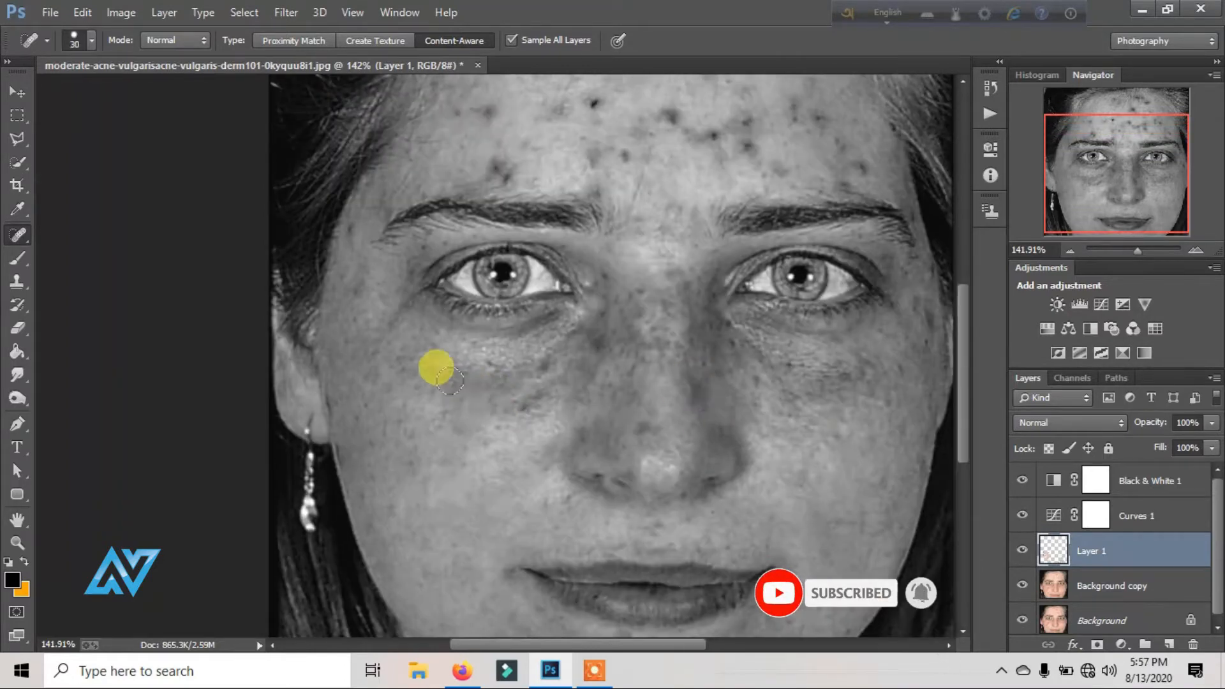
{"action": "key", "text": "bracketright"}
{"action": "key", "text": "bracketright"}
{"action": "key", "text": "bracketright"}
{"action": "key", "text": "bracketright"}
- Remove the dark acne spots across the forehead with the Spot Healing Brush at size 20
{"action": "scroll", "coordinate": [359, 415], "scroll_direction": "up", "scroll_amount": 3}
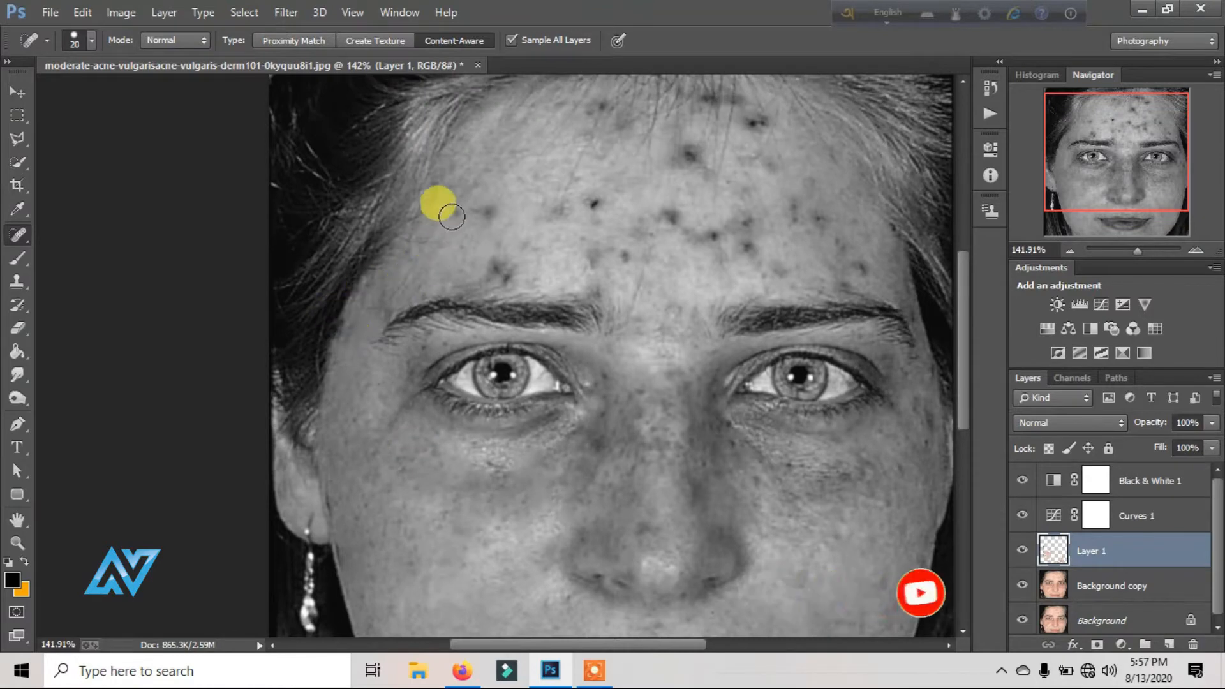
{"action": "key", "text": "bracketleft"}
{"action": "left_click", "coordinate": [624, 255]}
{"action": "left_click", "coordinate": [594, 203]}
{"action": "left_click", "coordinate": [557, 211]}
{"action": "left_click", "coordinate": [669, 216]}
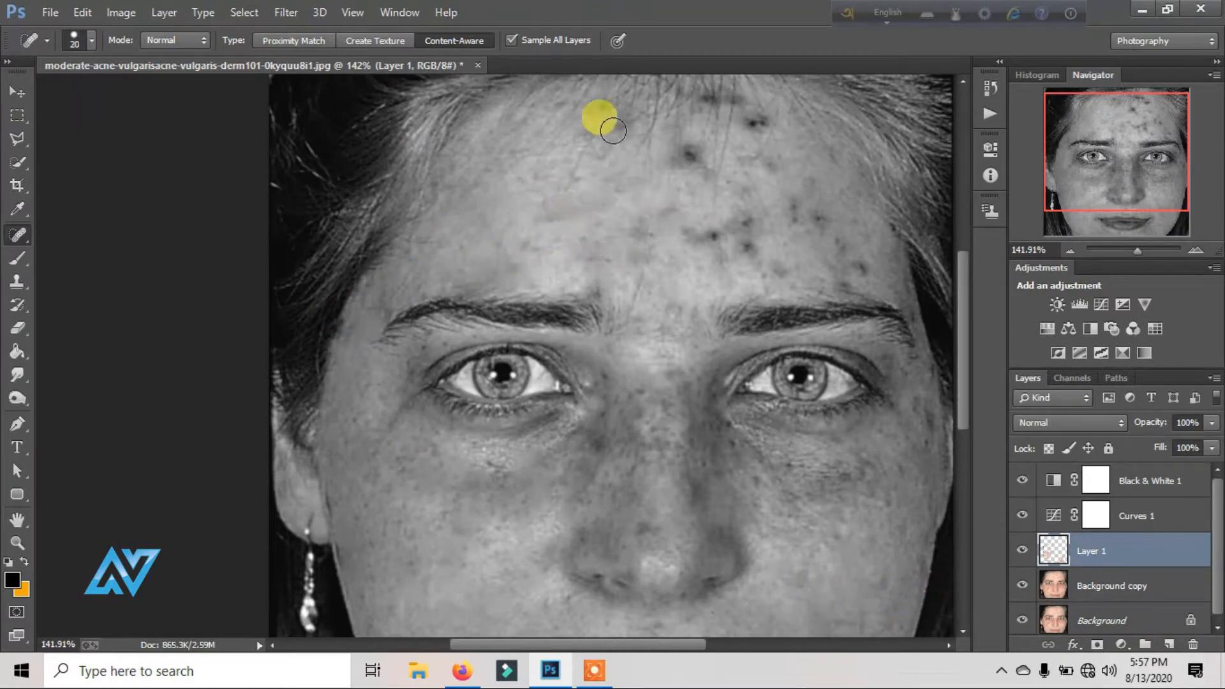
{"action": "left_click", "coordinate": [601, 107]}
{"action": "left_click", "coordinate": [711, 99]}
{"action": "left_click", "coordinate": [752, 121]}
{"action": "left_click", "coordinate": [703, 236]}
{"action": "left_click", "coordinate": [733, 224]}
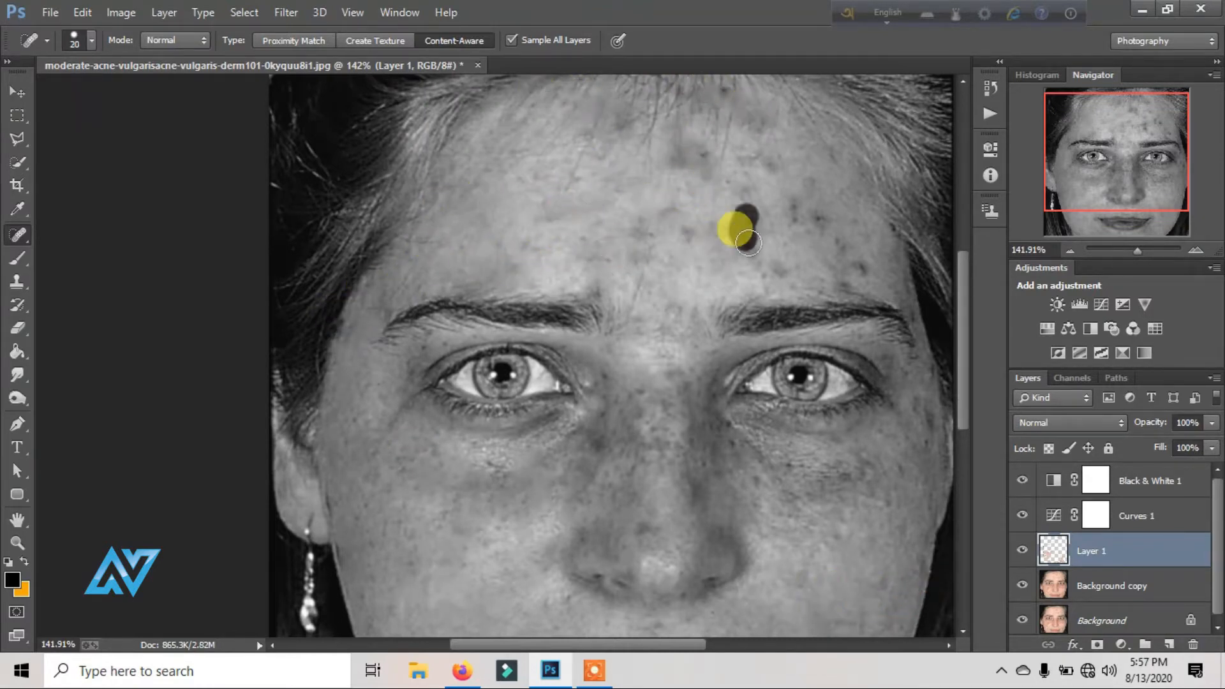
{"action": "left_click", "coordinate": [777, 202]}
{"action": "left_click", "coordinate": [839, 265]}
- Heal the dark spots on the nose and on the cheek opposite the earring with the Spot Healing Brush
{"action": "scroll", "coordinate": [918, 306], "scroll_direction": "down", "scroll_amount": 1}
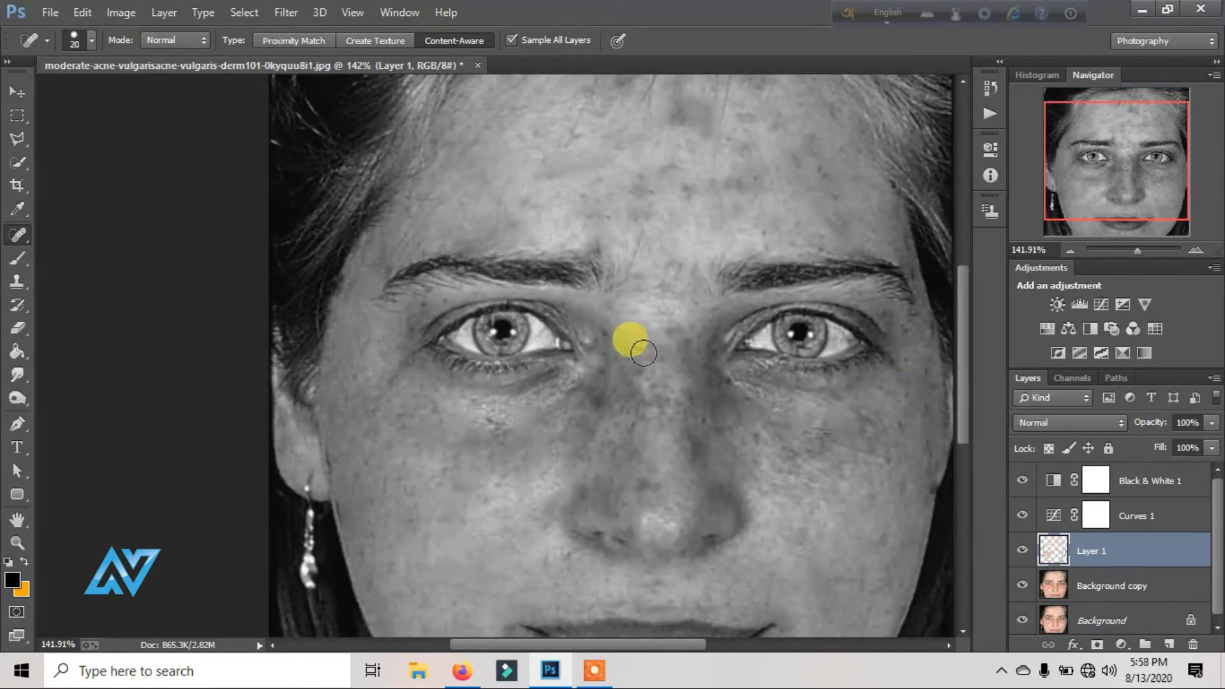
{"action": "left_click", "coordinate": [613, 402]}
{"action": "left_click", "coordinate": [752, 448]}
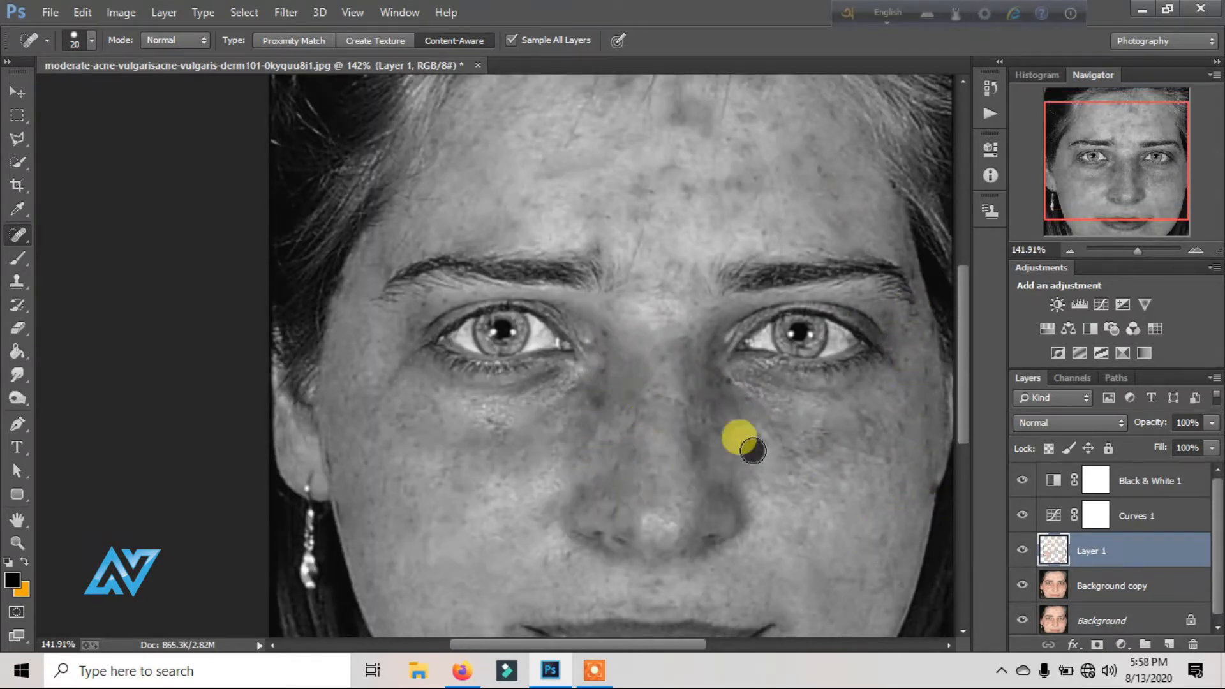
{"action": "left_click", "coordinate": [775, 435]}
{"action": "left_click", "coordinate": [829, 456]}
{"action": "left_click", "coordinate": [805, 516]}
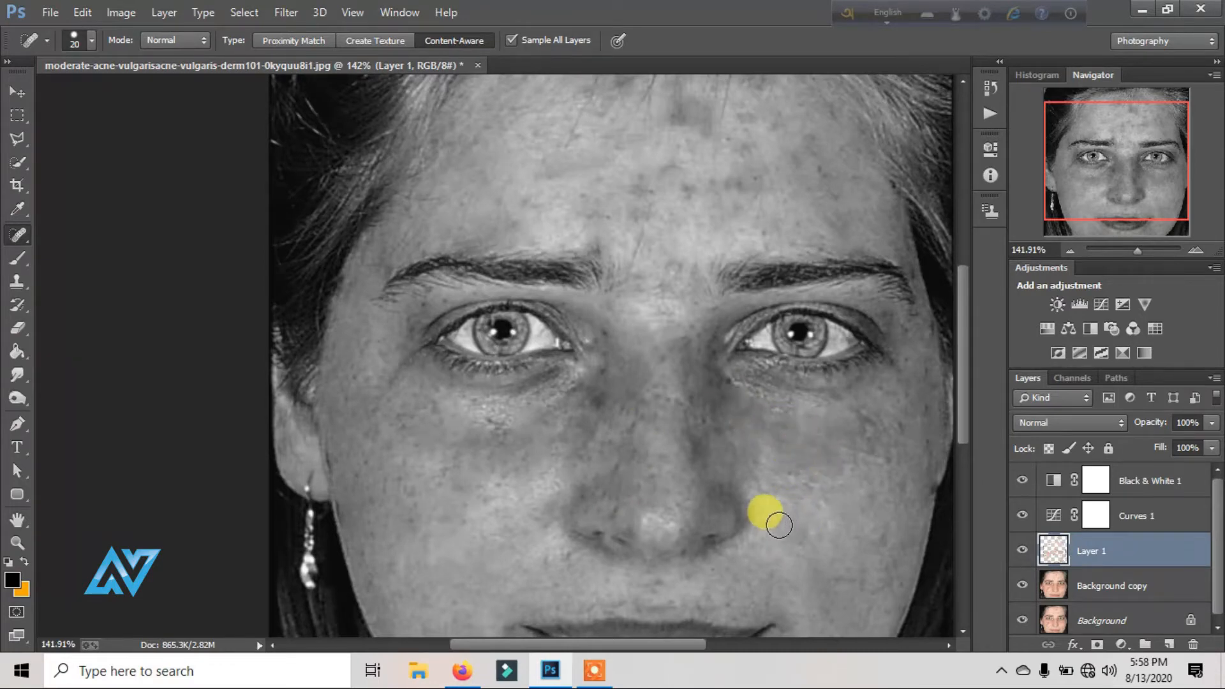
- Hide the Curves and Black & White adjustment layers and view the whole healed face in color at 100% zoom
{"action": "scroll", "coordinate": [778, 524], "scroll_direction": "down", "scroll_amount": 1}
{"action": "scroll", "coordinate": [769, 514], "scroll_direction": "up", "scroll_amount": 2}
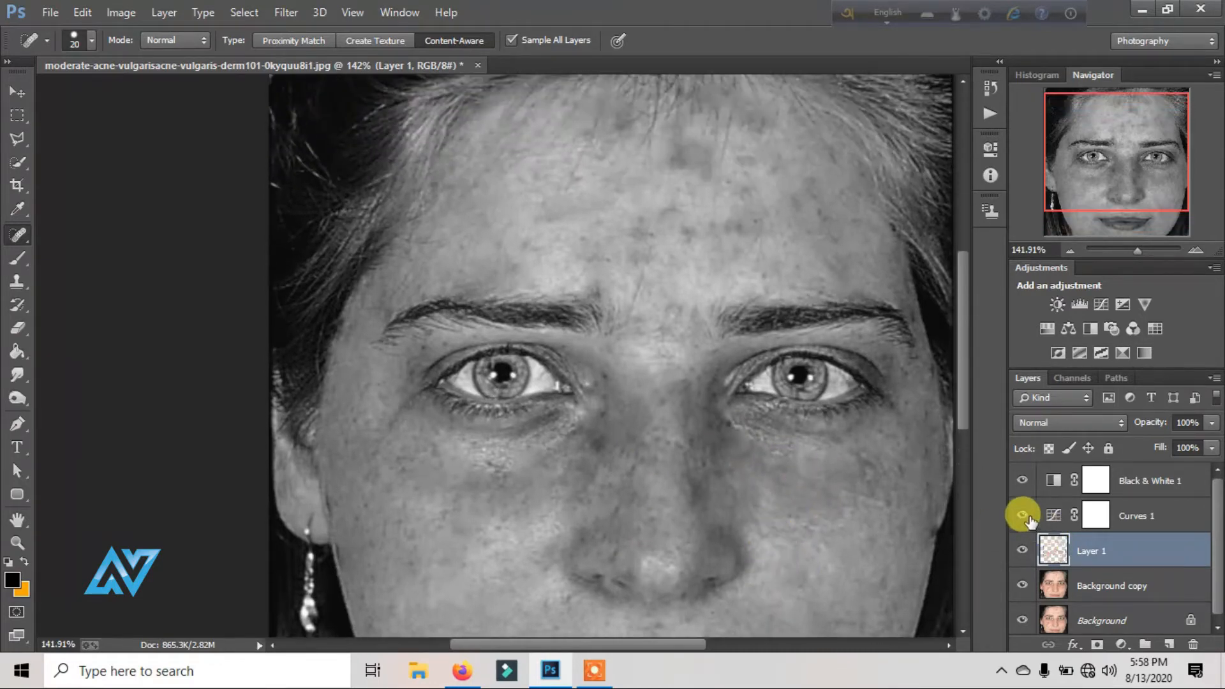
{"action": "left_click", "coordinate": [1021, 481]}
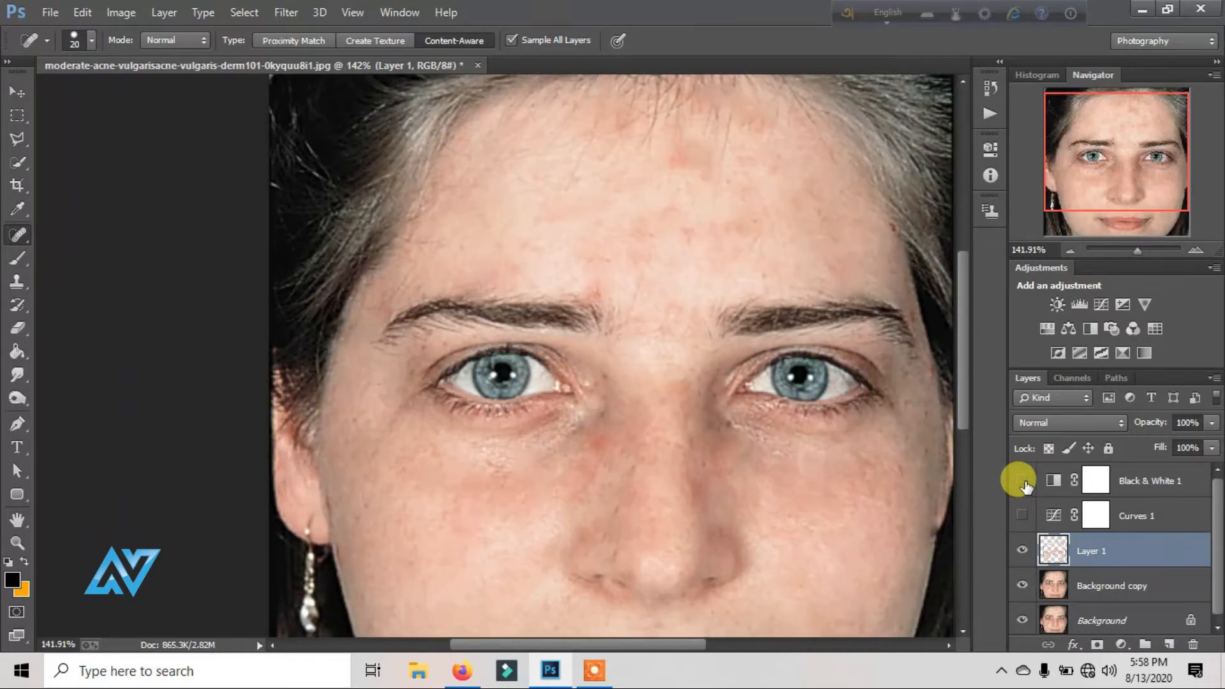
{"action": "left_click", "coordinate": [1119, 251]}
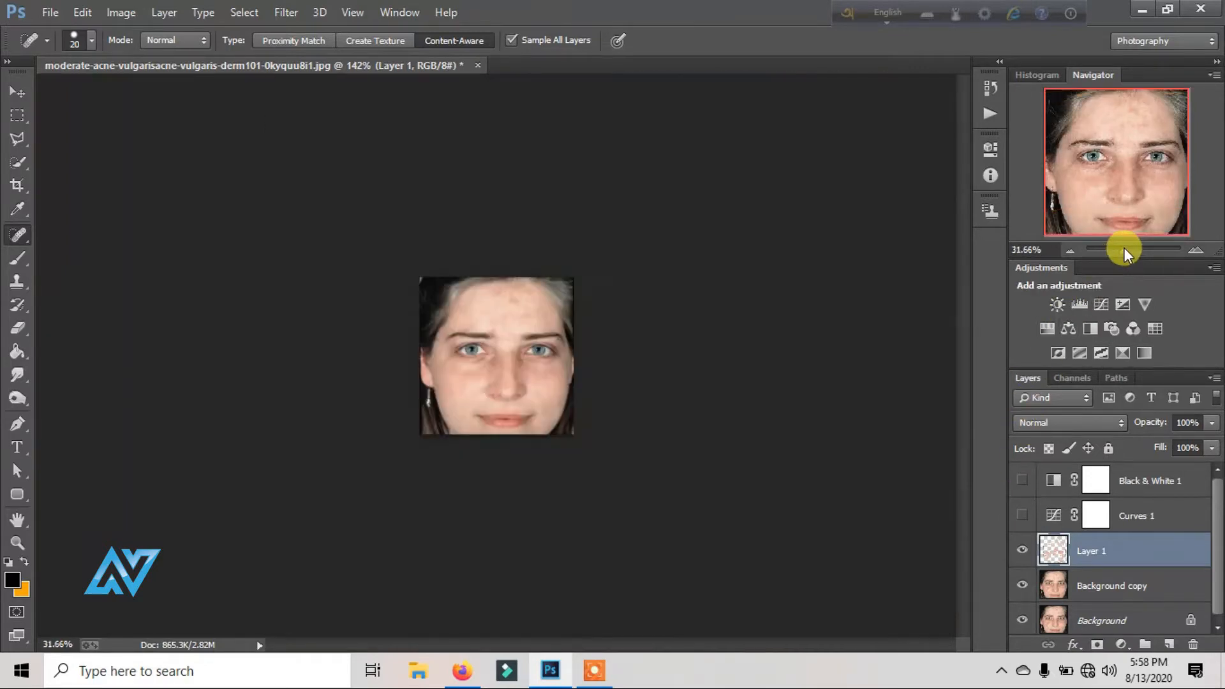
{"action": "left_click_drag", "start_coordinate": [1124, 254], "coordinate": [1129, 254]}
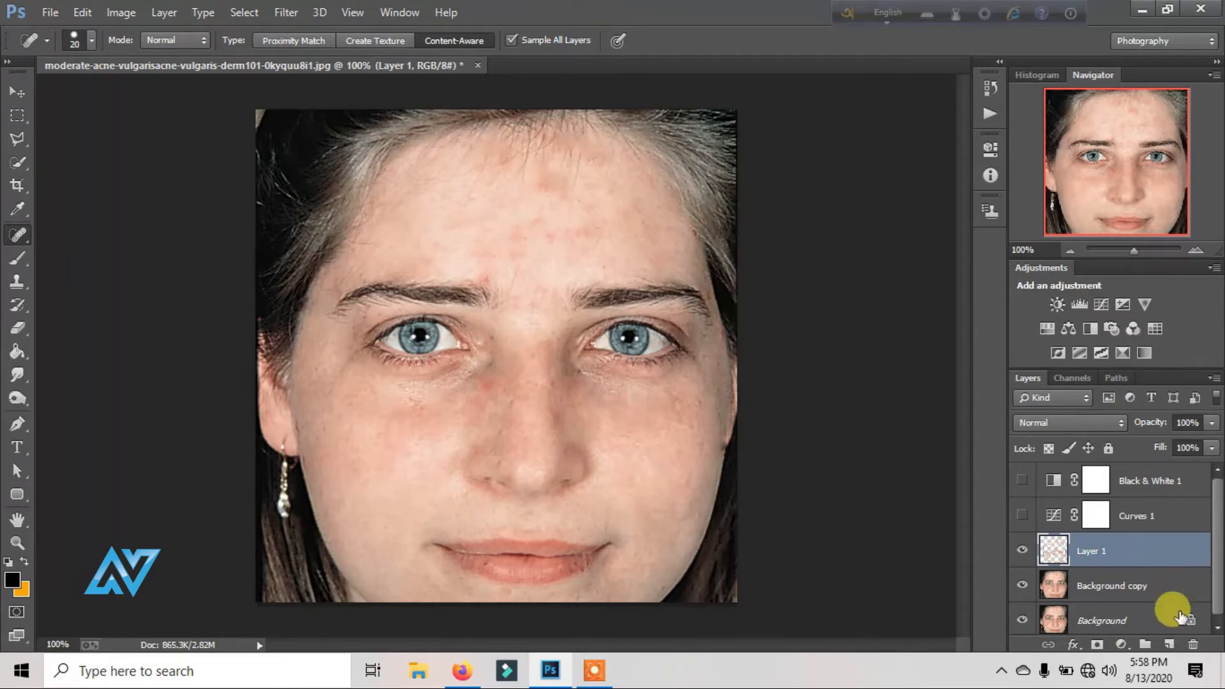
- Add a new blank layer above Layer 1 and delete the Black & White and Curves adjustment layers
{"action": "left_click", "coordinate": [1169, 646]}
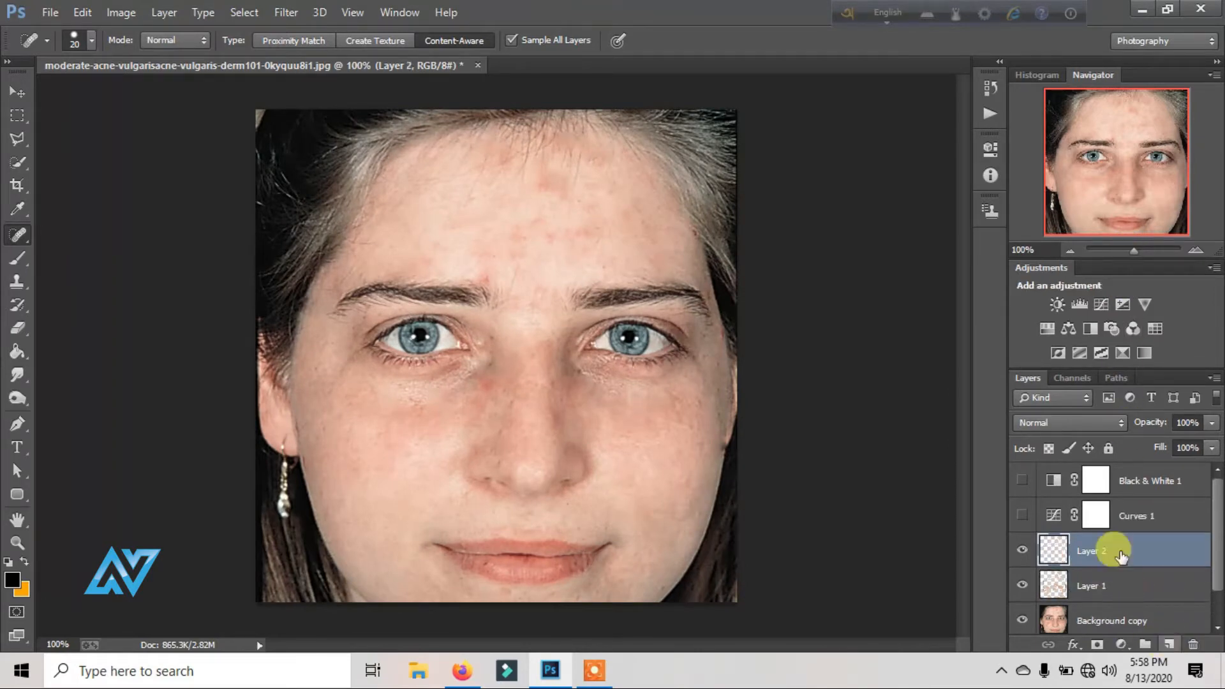
{"action": "left_click", "coordinate": [1142, 490]}
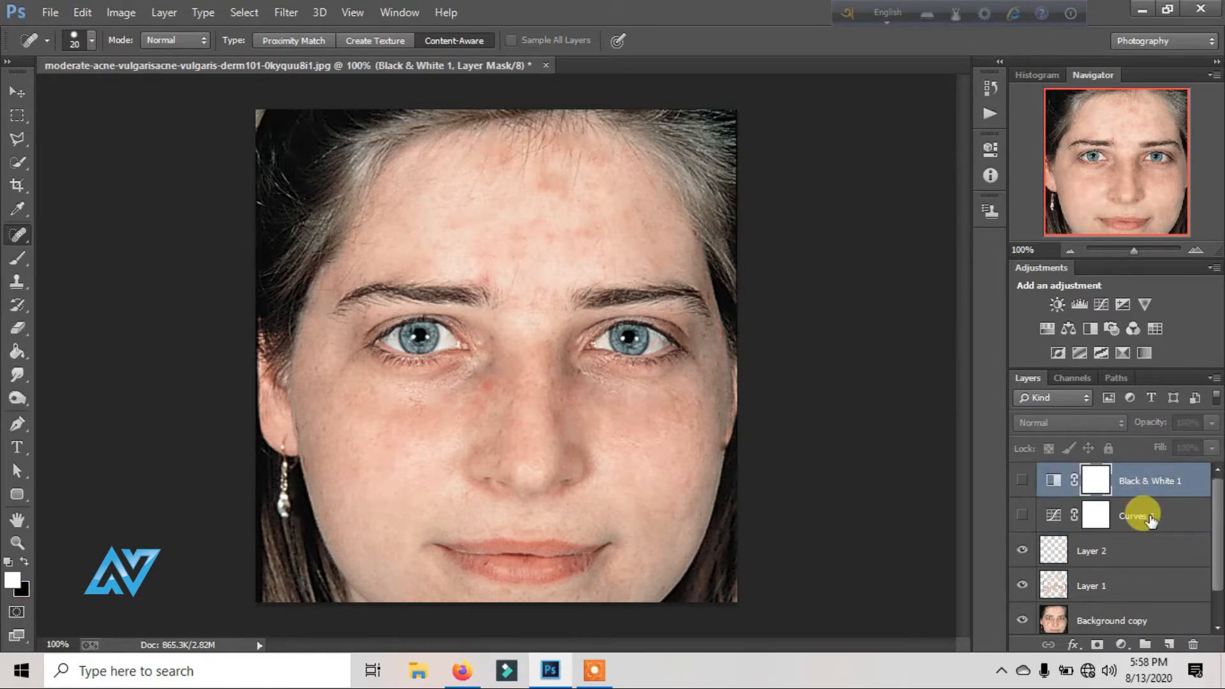
{"action": "left_click", "coordinate": [1148, 518], "text": "shift"}
{"action": "key", "text": "Delete"}
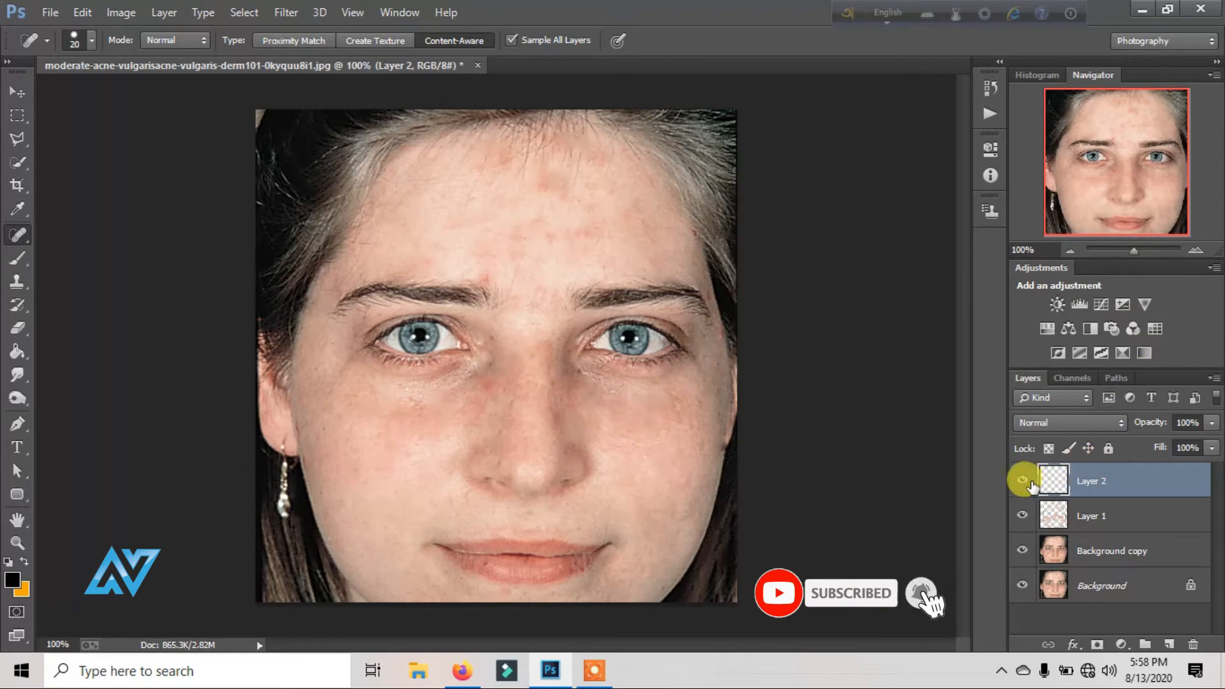
- Paint sampled skin tones over the red patches on the forehead on Layer 2, using the Brush at 19% opacity and 24% flow
{"action": "left_click", "coordinate": [11, 261]}
{"action": "left_click_drag", "start_coordinate": [326, 48], "coordinate": [309, 44]}
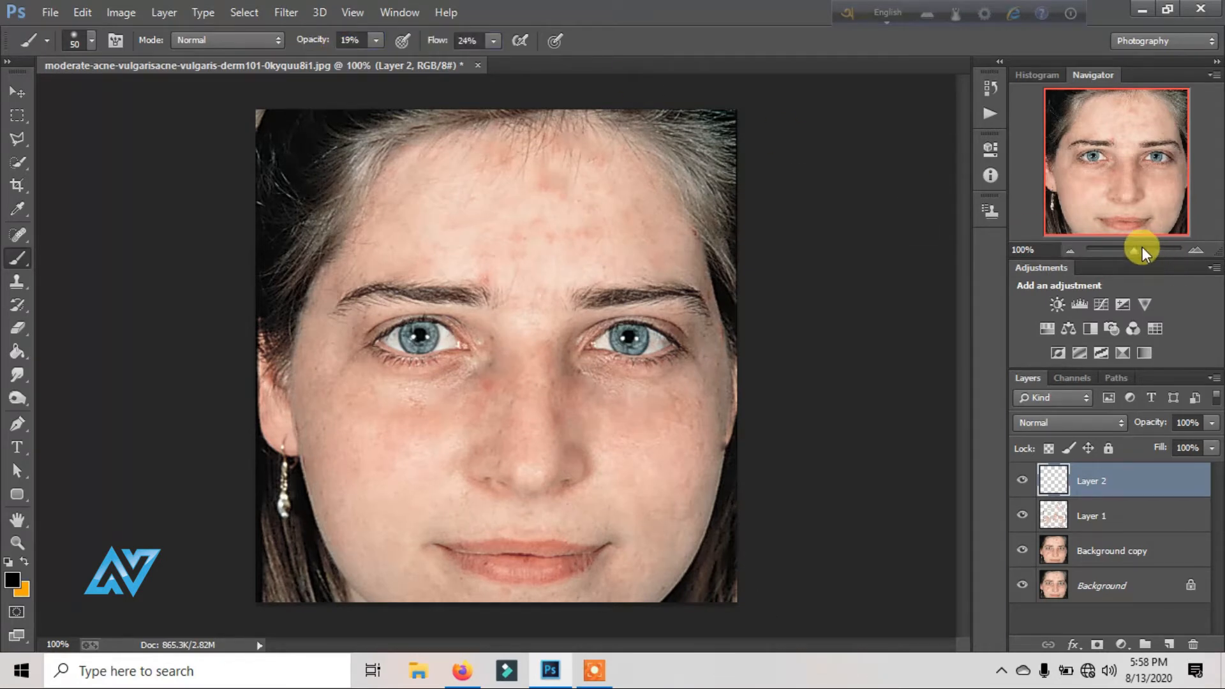
{"action": "left_click_drag", "start_coordinate": [1134, 251], "coordinate": [1141, 251]}
{"action": "left_click_drag", "start_coordinate": [1120, 178], "coordinate": [1113, 128]}
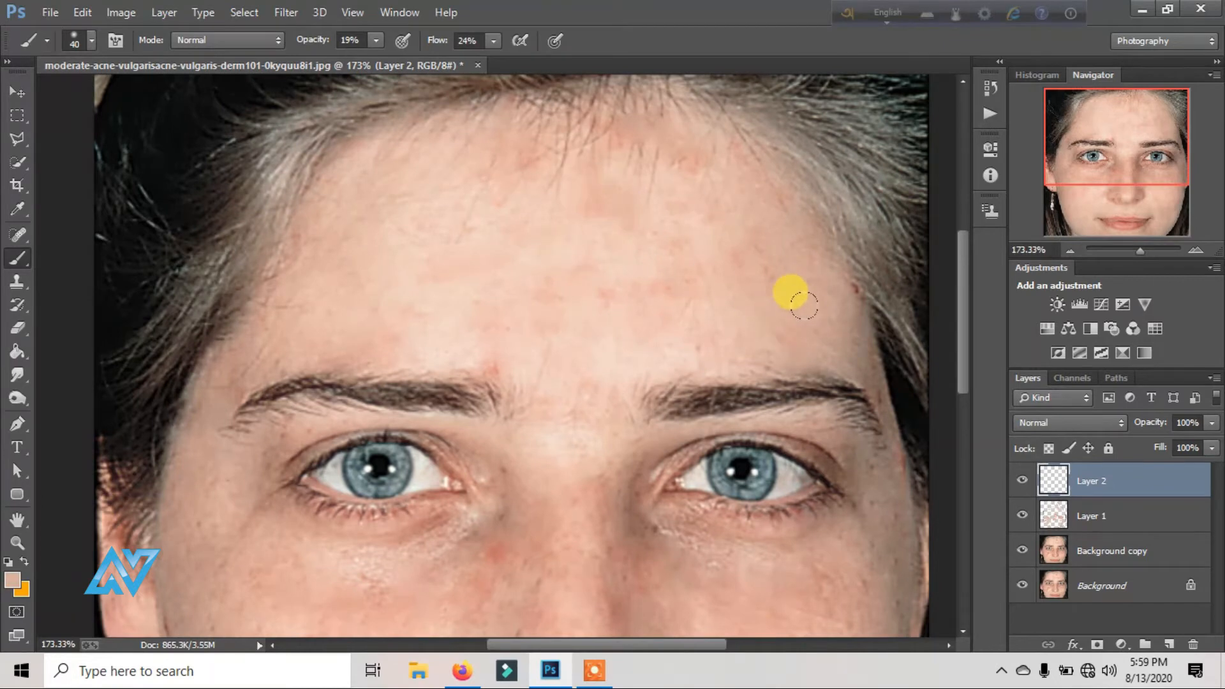
{"action": "key", "text": "bracketleft"}
{"action": "key", "text": "bracketleft"}
- Paint sampled skin tones over the red patches on the nose and cheeks on Layer 2, varying the brush size between 15 and 40 px
{"action": "scroll", "coordinate": [564, 345], "scroll_direction": "down", "scroll_amount": 3}
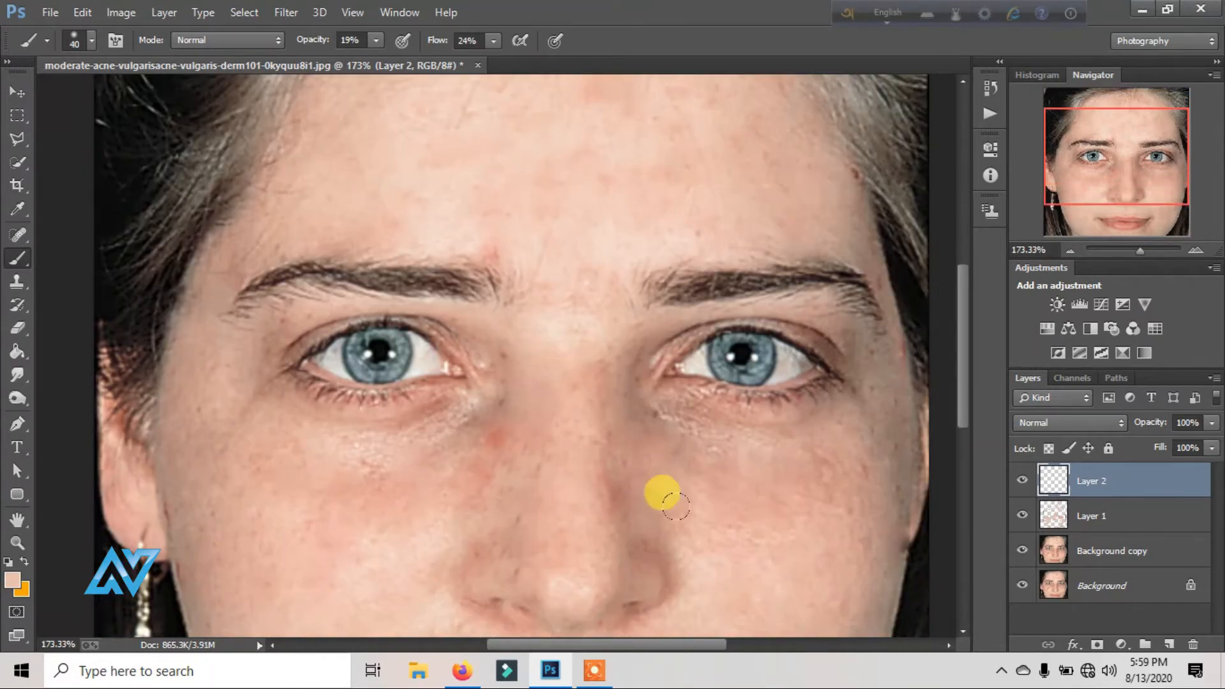
{"action": "scroll", "coordinate": [659, 491], "scroll_direction": "down", "scroll_amount": 1}
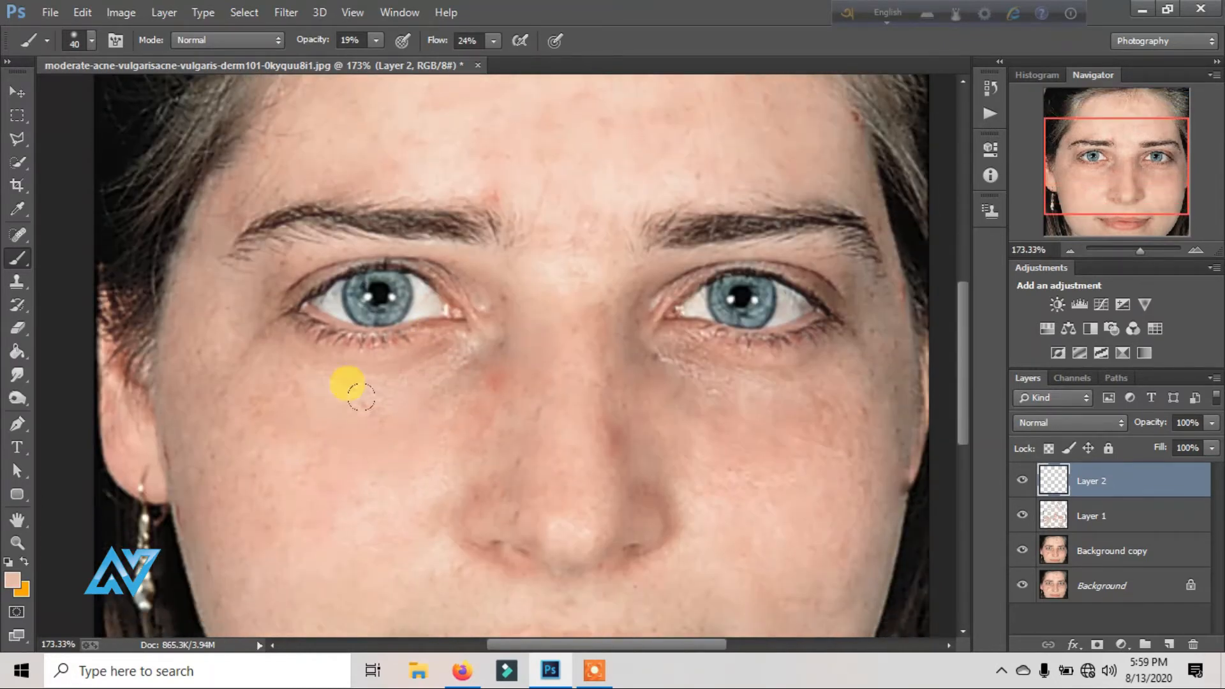
{"action": "scroll", "coordinate": [393, 474], "scroll_direction": "down", "scroll_amount": 1}
{"action": "key", "text": "bracketleft"}
{"action": "key", "text": "bracketleft"}
{"action": "key", "text": "bracketleft"}
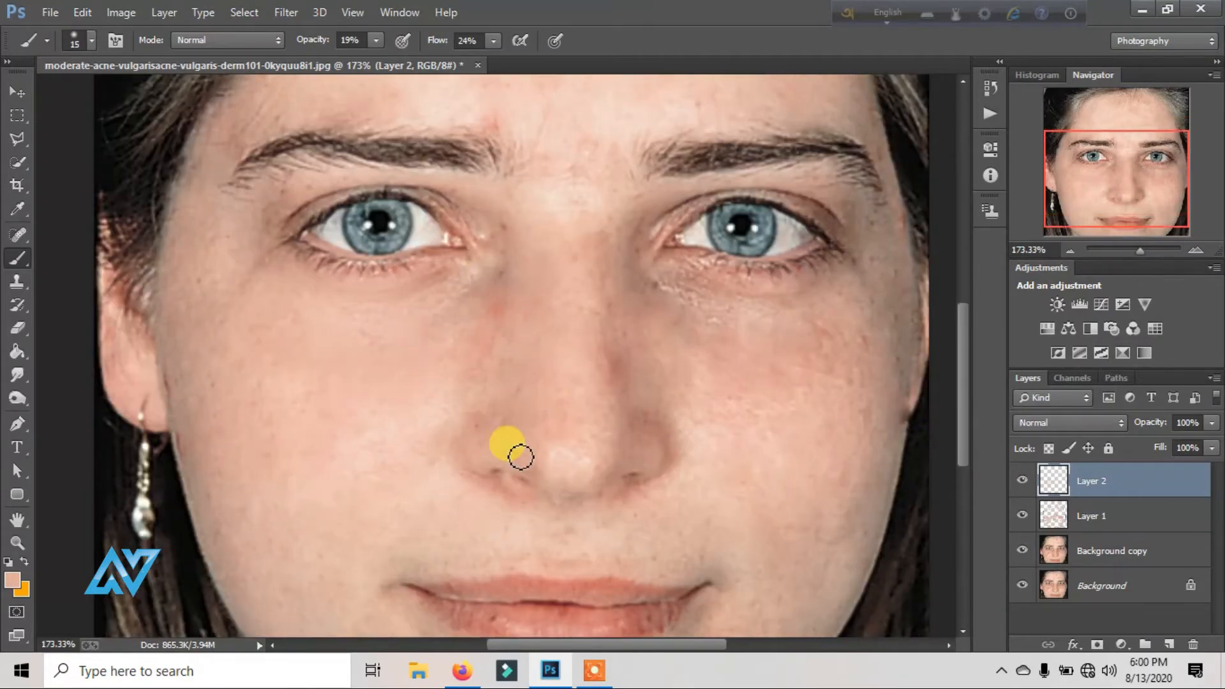
{"action": "right_click", "coordinate": [396, 446]}
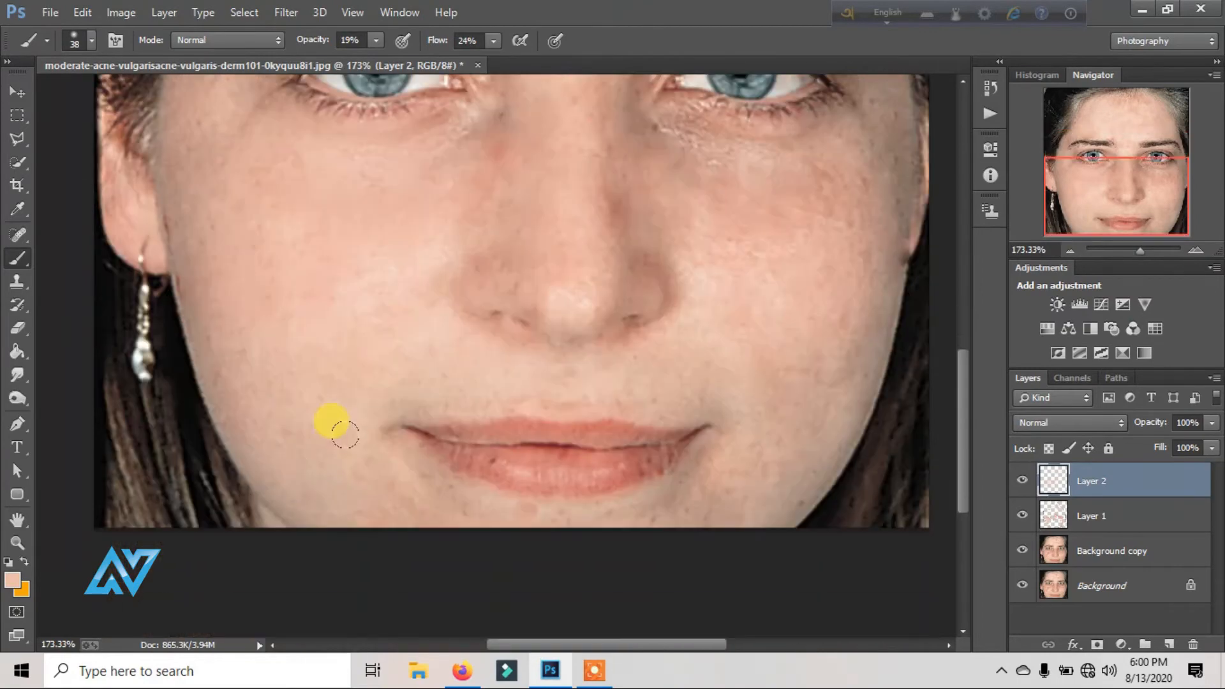
- Set the Brush to 23% opacity and 28% flow and even out the remaining blotches on the cheeks and forehead with sampled skin tones
{"action": "scroll", "coordinate": [255, 382], "scroll_direction": "up", "scroll_amount": 1}
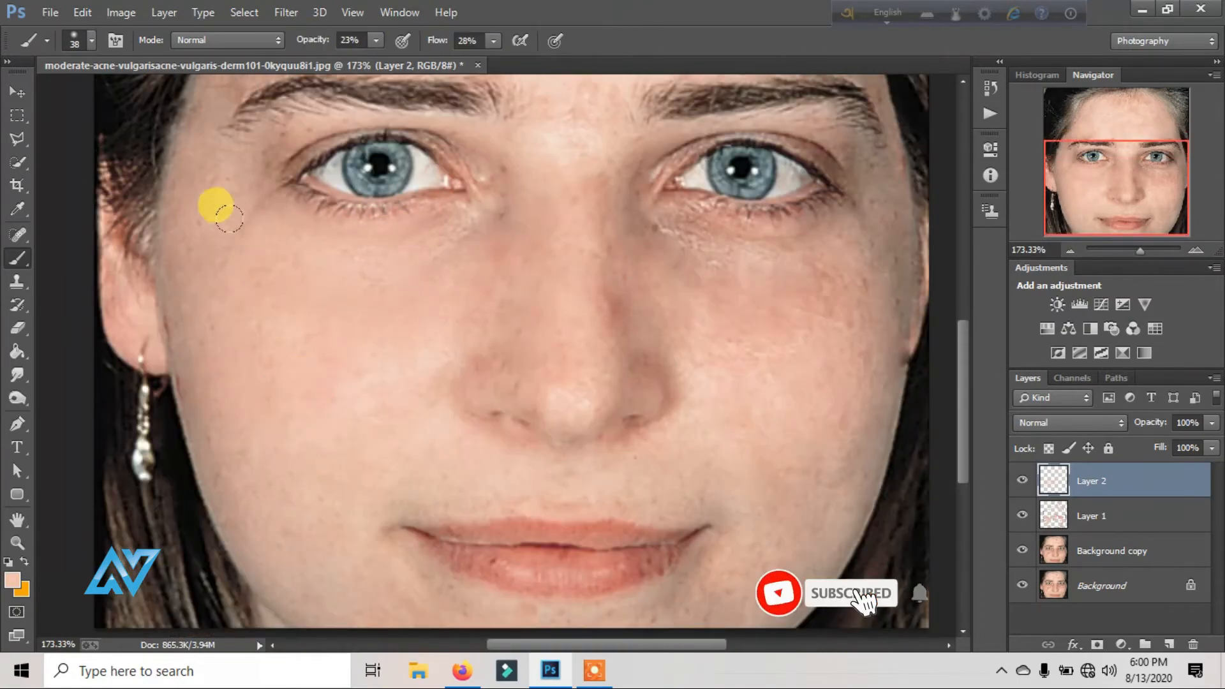
{"action": "scroll", "coordinate": [282, 287], "scroll_direction": "up", "scroll_amount": 3}
{"action": "scroll", "coordinate": [446, 149], "scroll_direction": "up", "scroll_amount": 3}
{"action": "scroll", "coordinate": [614, 204], "scroll_direction": "down", "scroll_amount": 3}
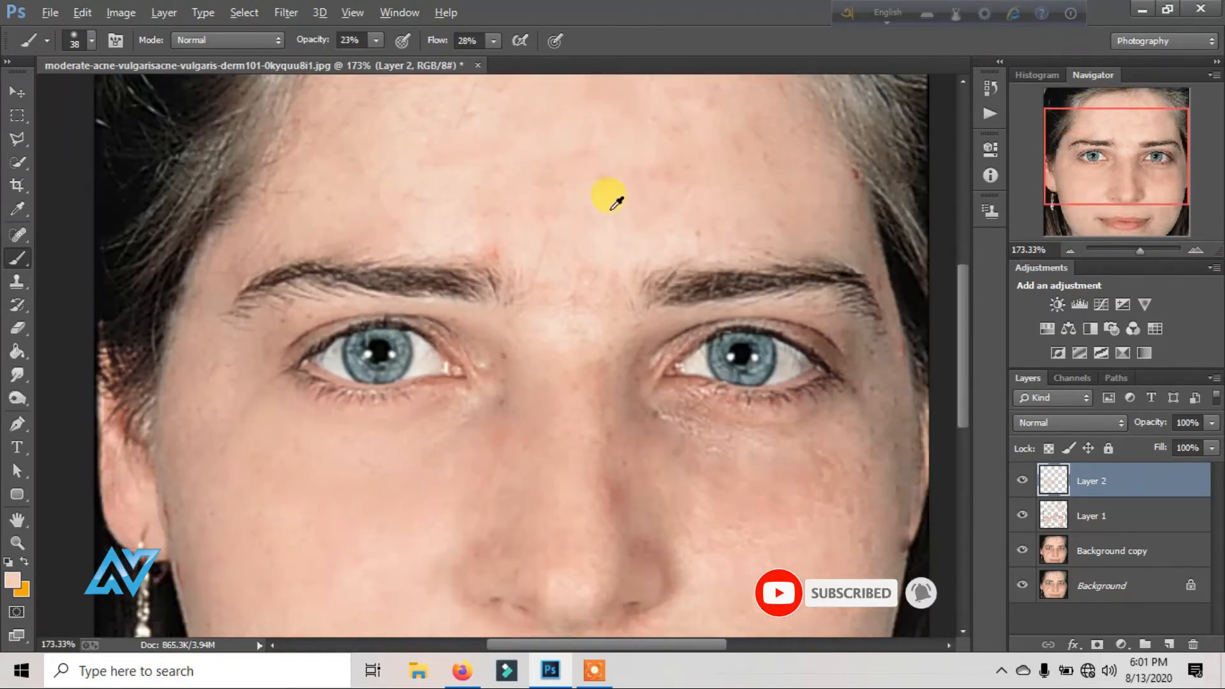
{"action": "scroll", "coordinate": [631, 472], "scroll_direction": "up", "scroll_amount": 3}
{"action": "scroll", "coordinate": [698, 437], "scroll_direction": "down", "scroll_amount": 3}
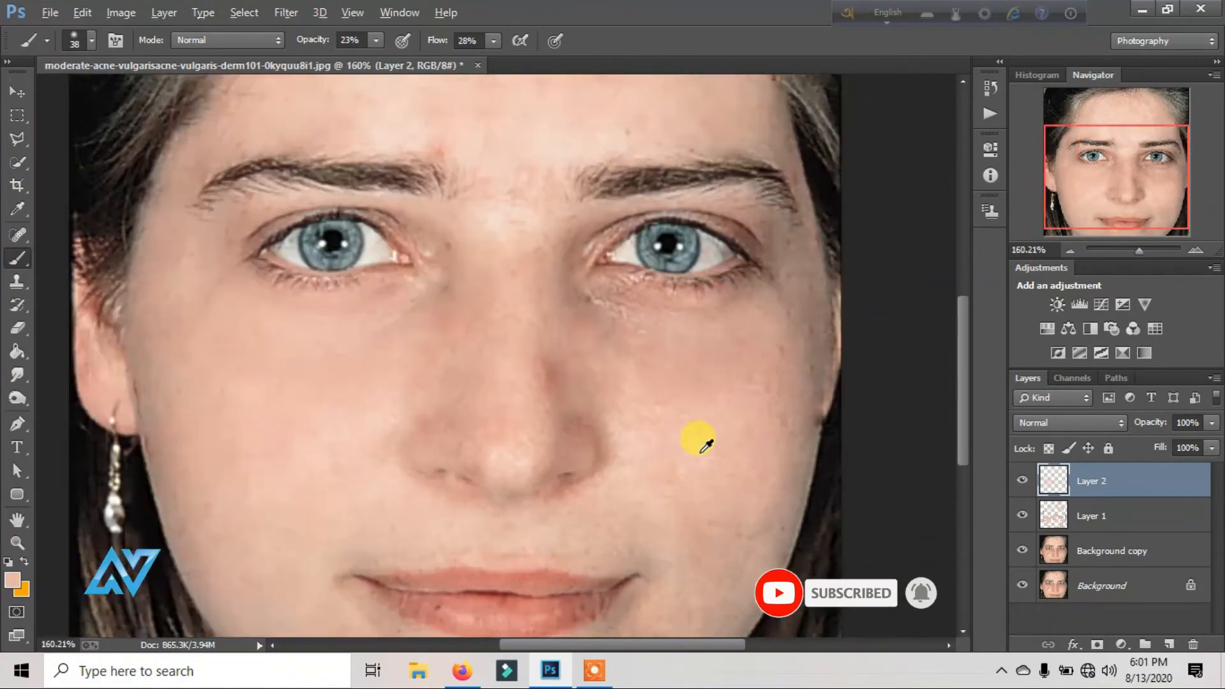
{"action": "scroll", "coordinate": [602, 364], "scroll_direction": "up", "scroll_amount": 5}
{"action": "scroll", "coordinate": [442, 184], "scroll_direction": "down", "scroll_amount": 5}
{"action": "scroll", "coordinate": [779, 355], "scroll_direction": "up", "scroll_amount": 4}
- Add a new blank layer above Layer 2 and set the foreground color to black
{"action": "left_click", "coordinate": [1169, 643]}
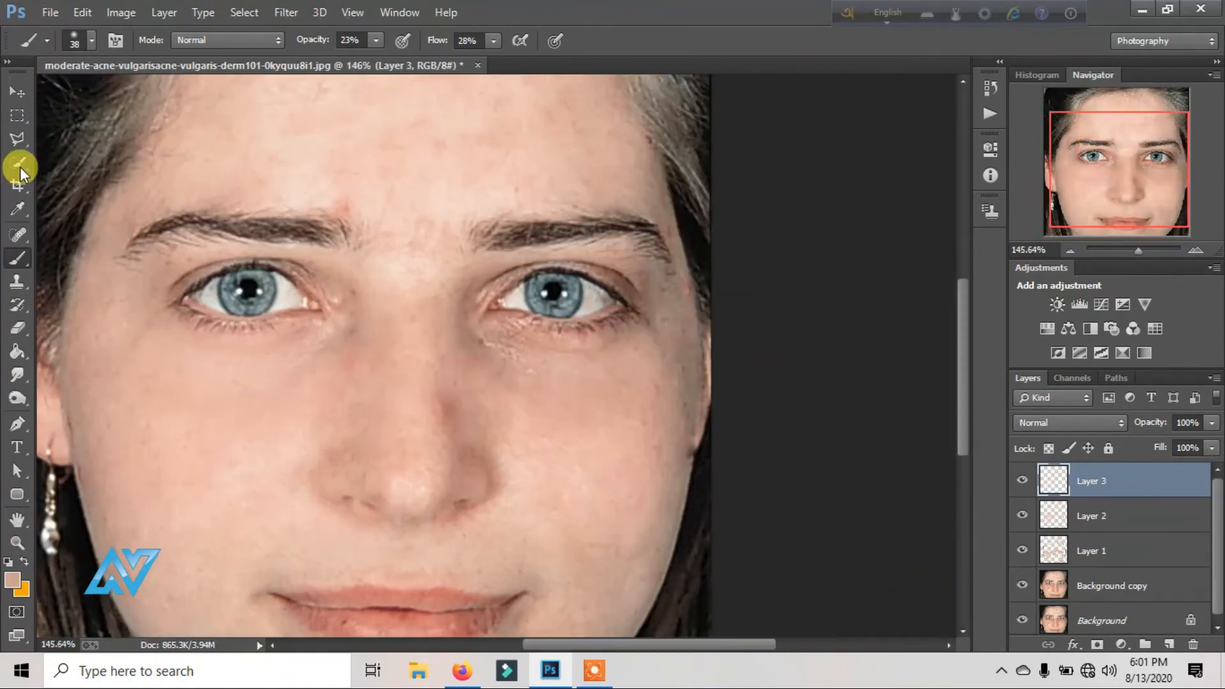
{"action": "left_click", "coordinate": [12, 580]}
{"action": "left_click_drag", "start_coordinate": [836, 335], "coordinate": [752, 462]}
{"action": "left_click", "coordinate": [1165, 221]}
- Darken the eyebrows and lash lines on Layer 3 with the black Brush, reducing its size to 20 px and then 9 px
{"action": "key", "text": "bracketleft"}
{"action": "key", "text": "bracketleft"}
{"action": "key", "text": "bracketleft"}
{"action": "key", "text": "bracketleft"}
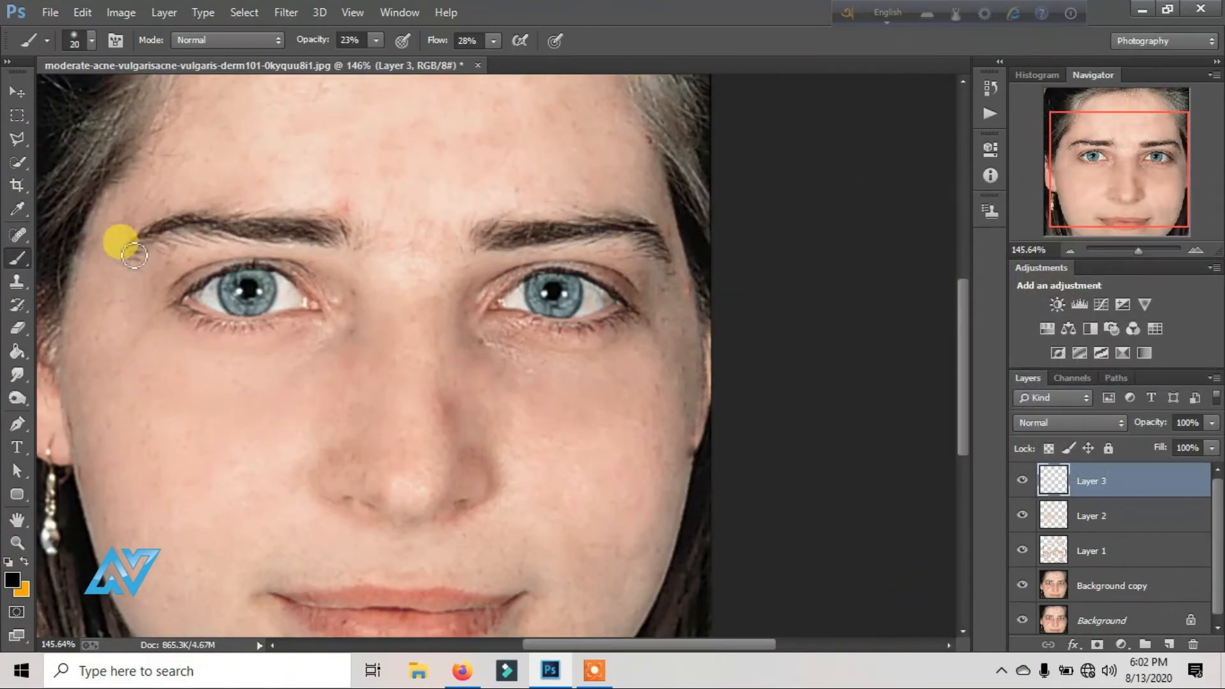
{"action": "key", "text": "bracketleft"}
{"action": "key", "text": "bracketleft"}
{"action": "key", "text": "bracketleft"}
{"action": "scroll", "coordinate": [318, 237], "scroll_direction": "down", "scroll_amount": 2}
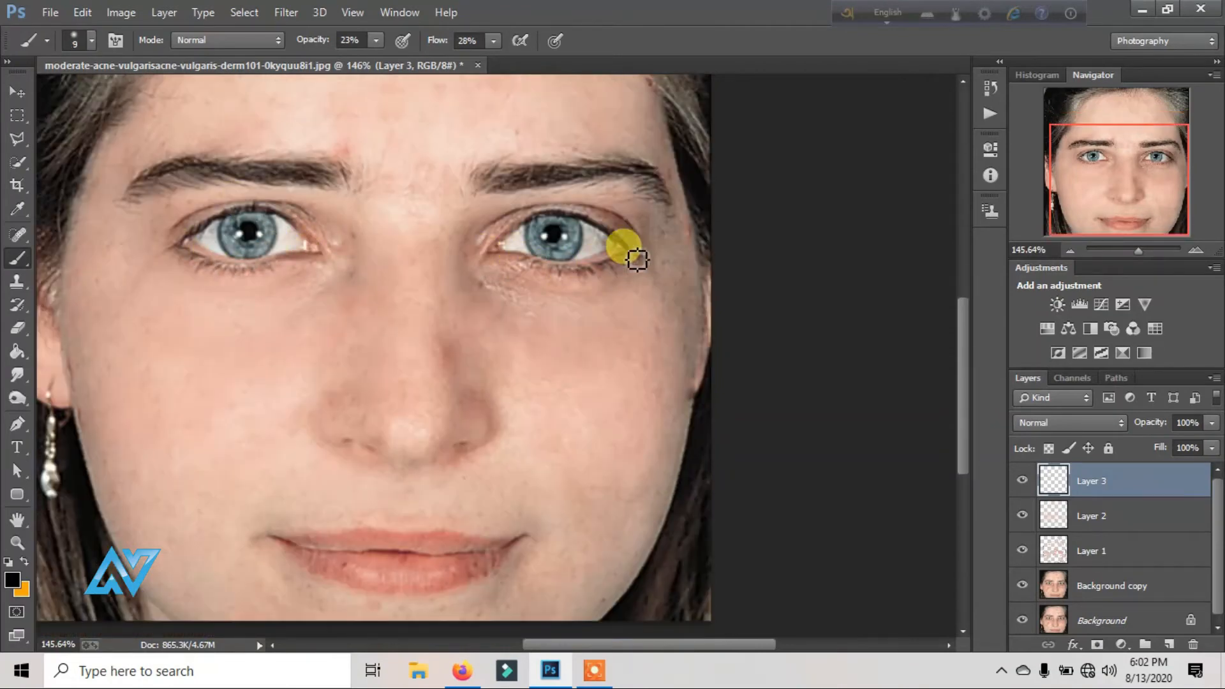
- Smooth the forehead and cheek skin on Layer 3 with a 40 px Smudge tool at 5% strength, sampling all layers
{"action": "left_click_drag", "start_coordinate": [1137, 251], "coordinate": [1132, 252]}
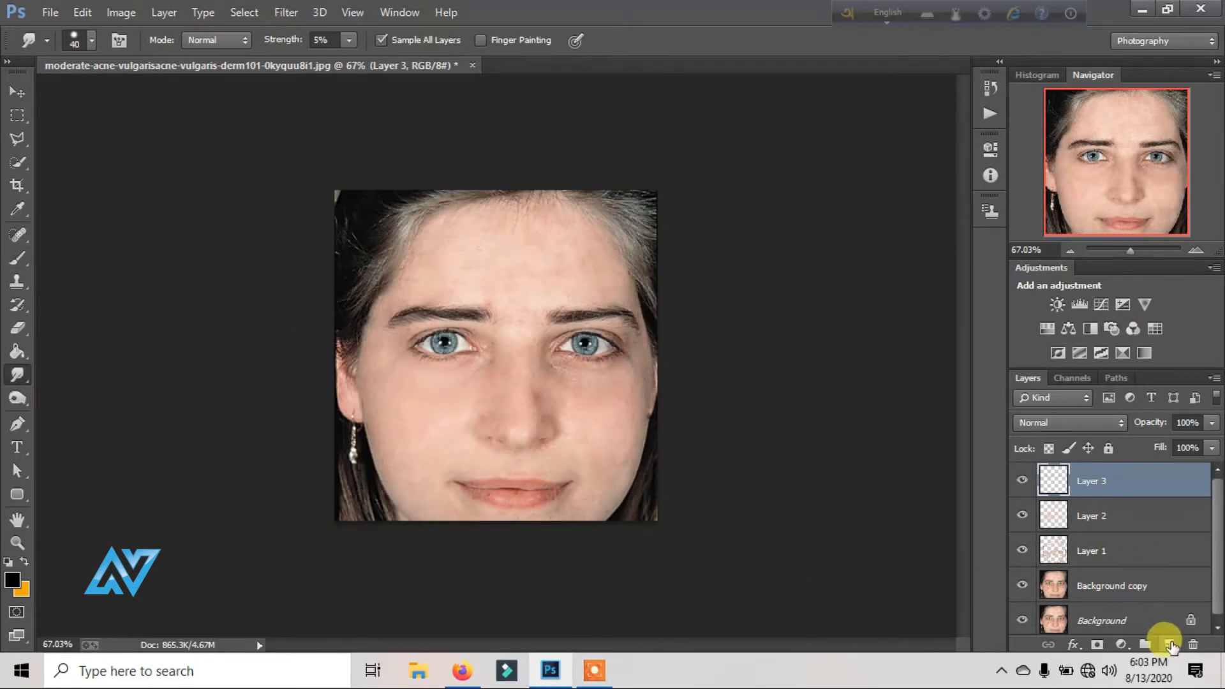
{"action": "left_click", "coordinate": [1169, 644]}
{"action": "left_click", "coordinate": [1192, 644]}
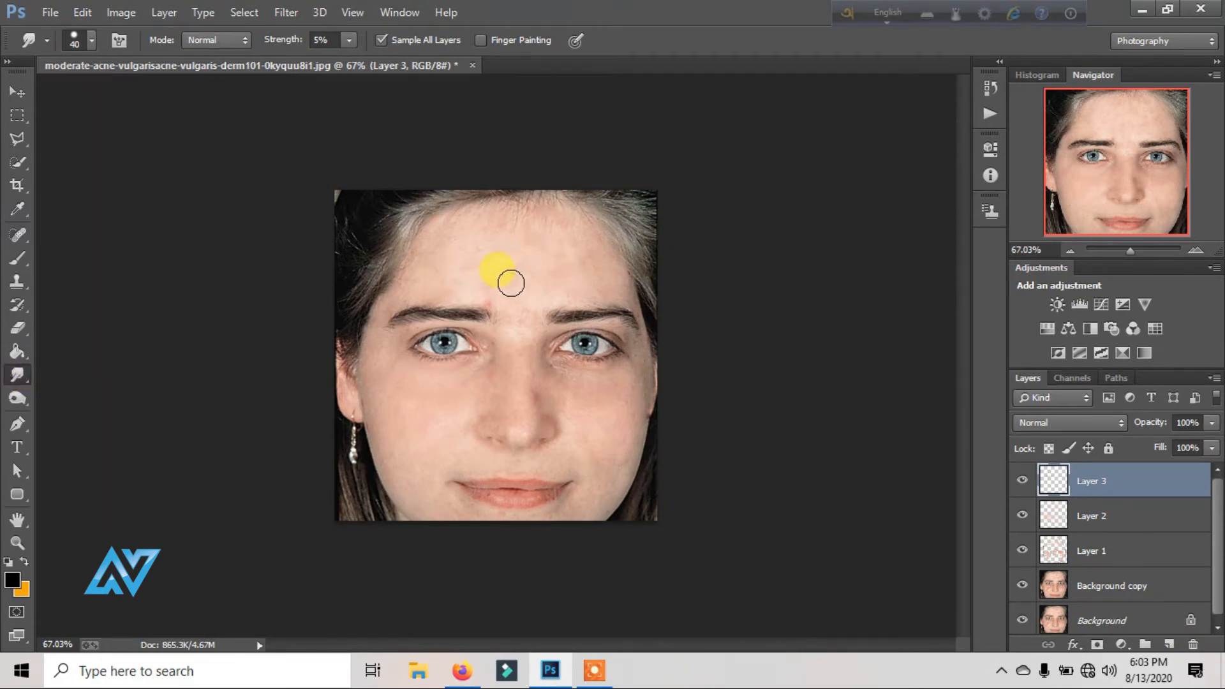
{"action": "mouse_move", "coordinate": [613, 270]}
{"action": "left_mouse_down"}
{"action": "mouse_move", "coordinate": [536, 222]}
{"action": "mouse_move", "coordinate": [591, 232]}
{"action": "mouse_move", "coordinate": [522, 219]}
{"action": "mouse_move", "coordinate": [543, 222]}
{"action": "mouse_move", "coordinate": [466, 229]}
{"action": "mouse_move", "coordinate": [498, 218]}
{"action": "mouse_move", "coordinate": [489, 241]}
{"action": "left_mouse_up"}
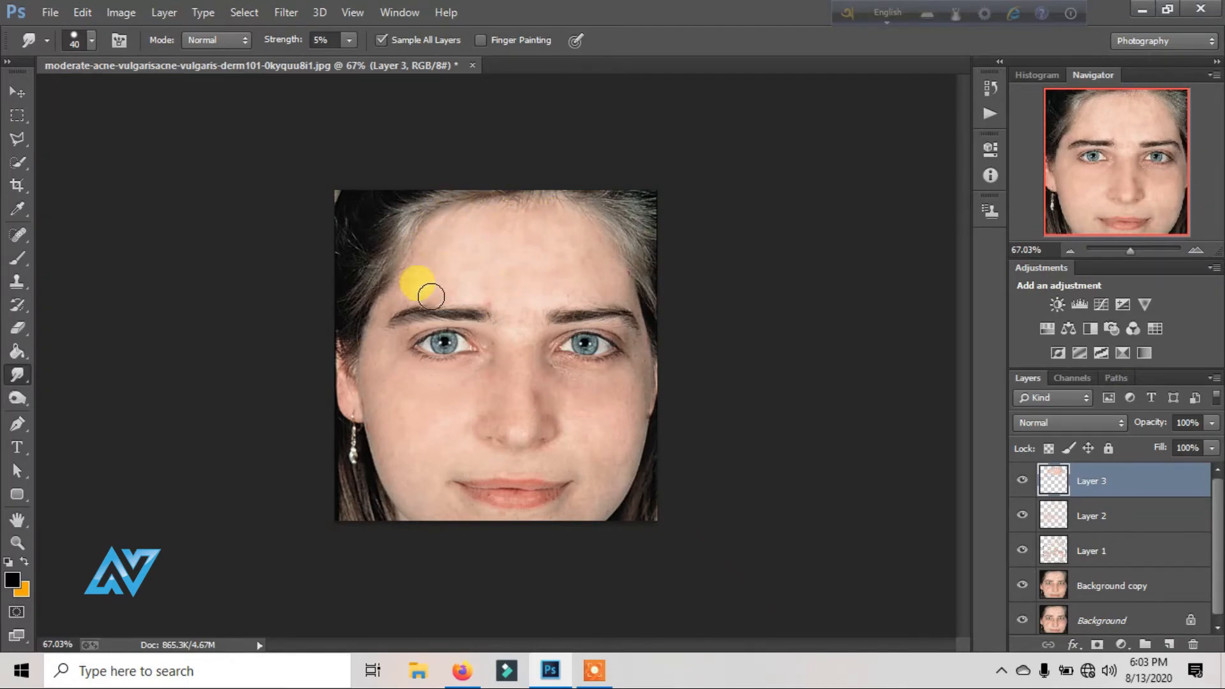
{"action": "mouse_move", "coordinate": [464, 266]}
{"action": "left_mouse_down"}
{"action": "mouse_move", "coordinate": [534, 412]}
{"action": "mouse_move", "coordinate": [523, 450]}
{"action": "mouse_move", "coordinate": [501, 391]}
{"action": "mouse_move", "coordinate": [519, 397]}
{"action": "mouse_move", "coordinate": [519, 436]}
{"action": "mouse_move", "coordinate": [528, 346]}
{"action": "mouse_move", "coordinate": [500, 391]}
{"action": "mouse_move", "coordinate": [511, 356]}
{"action": "mouse_move", "coordinate": [474, 397]}
{"action": "mouse_move", "coordinate": [499, 358]}
{"action": "mouse_move", "coordinate": [487, 403]}
{"action": "mouse_move", "coordinate": [500, 401]}
{"action": "mouse_move", "coordinate": [450, 424]}
{"action": "mouse_move", "coordinate": [472, 419]}
{"action": "mouse_move", "coordinate": [402, 428]}
{"action": "mouse_move", "coordinate": [472, 399]}
{"action": "mouse_move", "coordinate": [394, 385]}
{"action": "mouse_move", "coordinate": [427, 408]}
{"action": "mouse_move", "coordinate": [385, 394]}
{"action": "mouse_move", "coordinate": [480, 447]}
{"action": "mouse_move", "coordinate": [452, 439]}
{"action": "mouse_move", "coordinate": [452, 406]}
{"action": "mouse_move", "coordinate": [459, 419]}
{"action": "mouse_move", "coordinate": [423, 461]}
{"action": "mouse_move", "coordinate": [464, 409]}
{"action": "mouse_move", "coordinate": [385, 436]}
{"action": "mouse_move", "coordinate": [458, 533]}
{"action": "mouse_move", "coordinate": [395, 452]}
{"action": "mouse_move", "coordinate": [434, 525]}
{"action": "mouse_move", "coordinate": [438, 494]}
{"action": "mouse_move", "coordinate": [456, 518]}
{"action": "mouse_move", "coordinate": [540, 533]}
{"action": "mouse_move", "coordinate": [533, 516]}
{"action": "mouse_move", "coordinate": [595, 501]}
{"action": "mouse_move", "coordinate": [606, 472]}
{"action": "mouse_move", "coordinate": [560, 545]}
{"action": "mouse_move", "coordinate": [548, 542]}
{"action": "mouse_move", "coordinate": [609, 494]}
{"action": "mouse_move", "coordinate": [633, 406]}
{"action": "mouse_move", "coordinate": [531, 482]}
{"action": "mouse_move", "coordinate": [600, 439]}
{"action": "mouse_move", "coordinate": [632, 379]}
{"action": "mouse_move", "coordinate": [632, 367]}
{"action": "mouse_move", "coordinate": [564, 379]}
{"action": "mouse_move", "coordinate": [606, 391]}
{"action": "mouse_move", "coordinate": [551, 369]}
{"action": "mouse_move", "coordinate": [581, 391]}
{"action": "mouse_move", "coordinate": [615, 388]}
{"action": "mouse_move", "coordinate": [562, 406]}
{"action": "mouse_move", "coordinate": [569, 416]}
{"action": "mouse_move", "coordinate": [581, 391]}
{"action": "mouse_move", "coordinate": [566, 410]}
{"action": "mouse_move", "coordinate": [596, 470]}
{"action": "mouse_move", "coordinate": [574, 410]}
{"action": "mouse_move", "coordinate": [549, 446]}
{"action": "mouse_move", "coordinate": [576, 473]}
{"action": "mouse_move", "coordinate": [583, 429]}
{"action": "mouse_move", "coordinate": [634, 350]}
{"action": "mouse_move", "coordinate": [626, 426]}
{"action": "mouse_move", "coordinate": [582, 382]}
{"action": "mouse_move", "coordinate": [605, 291]}
{"action": "left_mouse_up"}
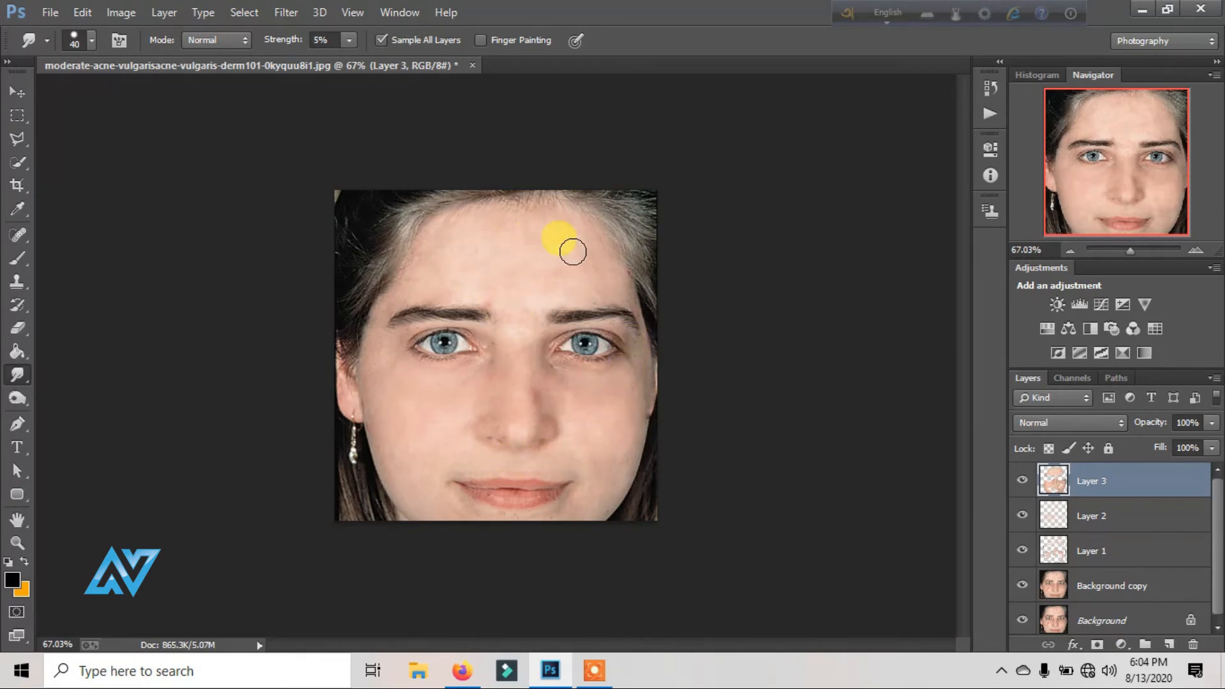
{"action": "mouse_move", "coordinate": [499, 275]}
{"action": "left_mouse_down"}
{"action": "mouse_move", "coordinate": [513, 398]}
{"action": "mouse_move", "coordinate": [435, 423]}
{"action": "mouse_move", "coordinate": [424, 485]}
{"action": "mouse_move", "coordinate": [407, 492]}
{"action": "mouse_move", "coordinate": [414, 438]}
{"action": "mouse_move", "coordinate": [385, 363]}
{"action": "left_mouse_up"}
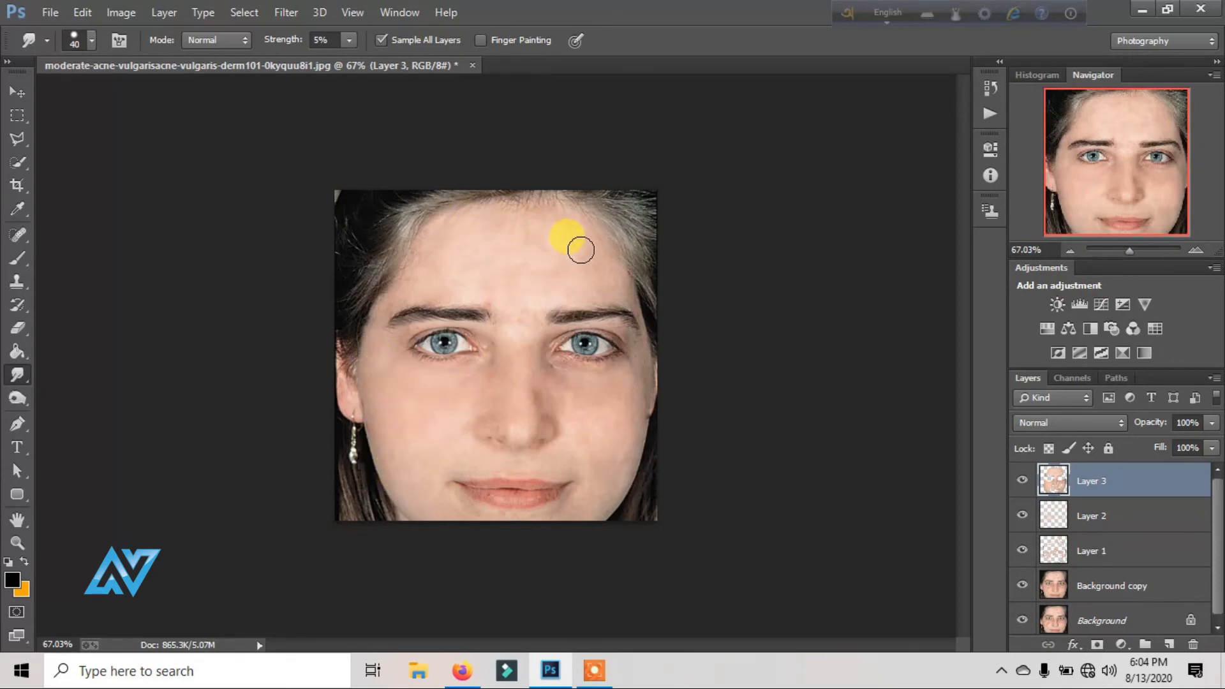
{"action": "mouse_move", "coordinate": [600, 293]}
{"action": "left_mouse_down"}
{"action": "mouse_move", "coordinate": [567, 243]}
{"action": "mouse_move", "coordinate": [513, 271]}
{"action": "mouse_move", "coordinate": [588, 262]}
{"action": "mouse_move", "coordinate": [588, 251]}
{"action": "mouse_move", "coordinate": [472, 224]}
{"action": "mouse_move", "coordinate": [542, 220]}
{"action": "mouse_move", "coordinate": [570, 260]}
{"action": "left_mouse_up"}
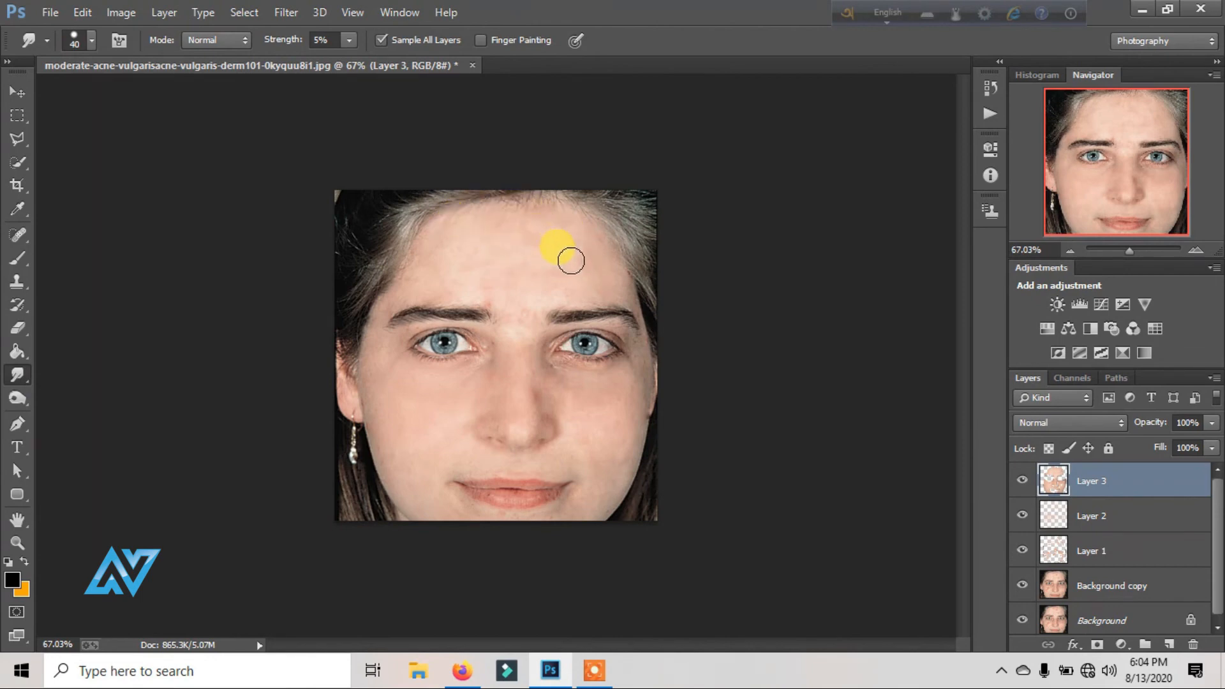
{"action": "mouse_move", "coordinate": [651, 400]}
{"action": "left_mouse_down"}
{"action": "mouse_move", "coordinate": [514, 498]}
{"action": "mouse_move", "coordinate": [531, 488]}
{"action": "mouse_move", "coordinate": [542, 426]}
{"action": "mouse_move", "coordinate": [585, 550]}
{"action": "left_mouse_up"}
{"action": "left_click", "coordinate": [594, 670]}
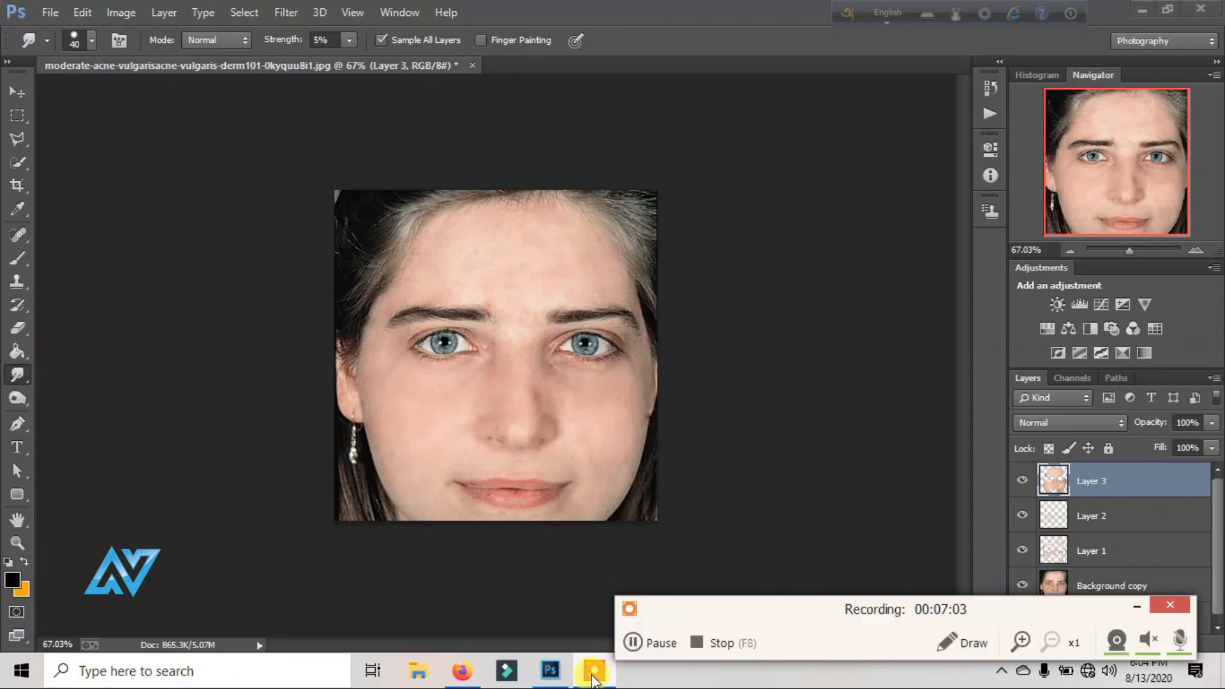